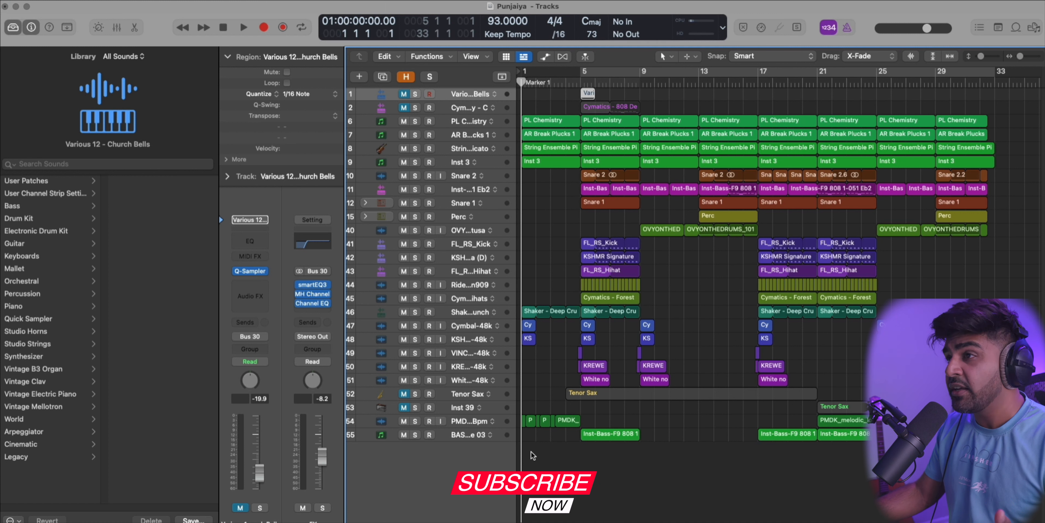
# Step: Loop playback over bars 1 to 17 and move the BASS - Slap House 03 track directly below Snare 2
pyautogui.moveTo(524, 77); pyautogui.dragTo(746, 118)
pyautogui.press('space')
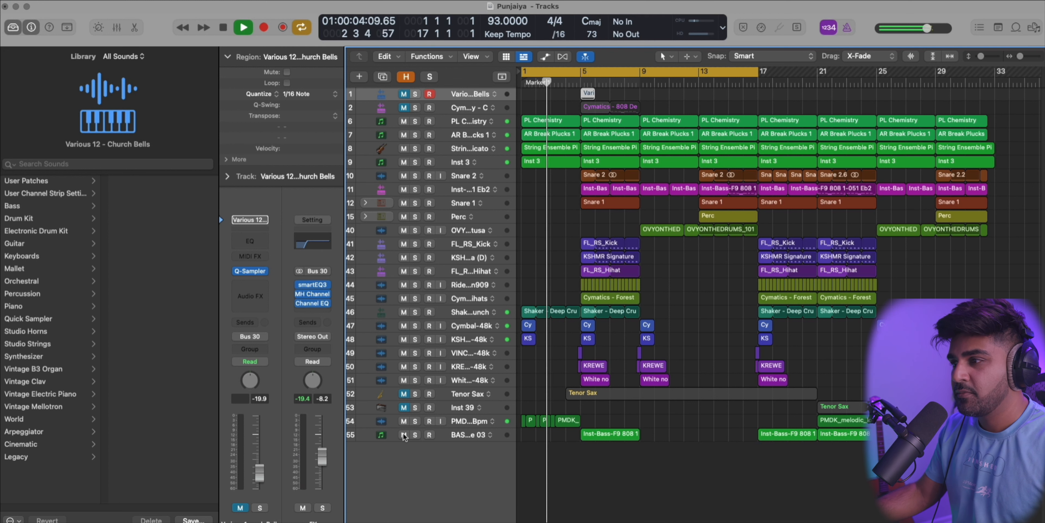
pyautogui.click(461, 435)
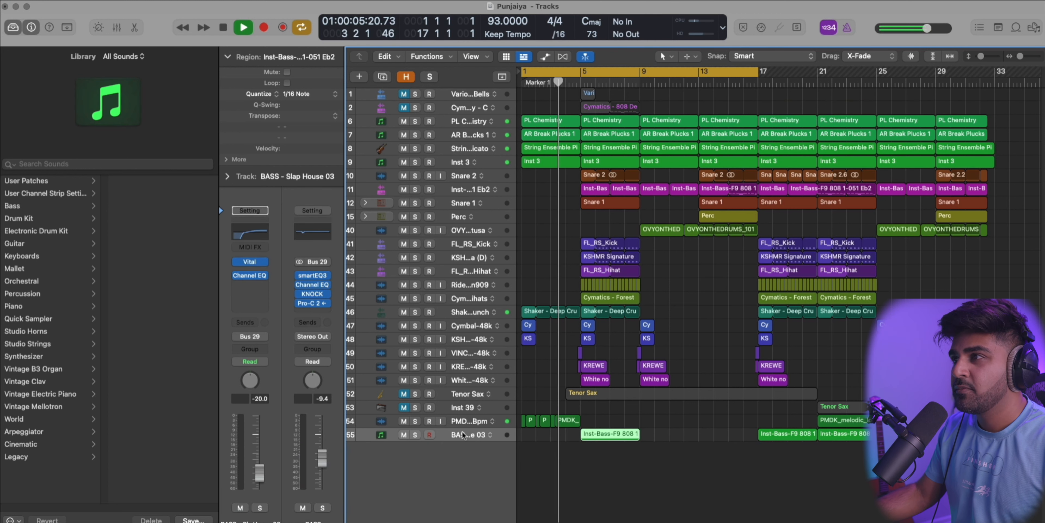
pyautogui.moveTo(463, 434); pyautogui.dragTo(486, 203)
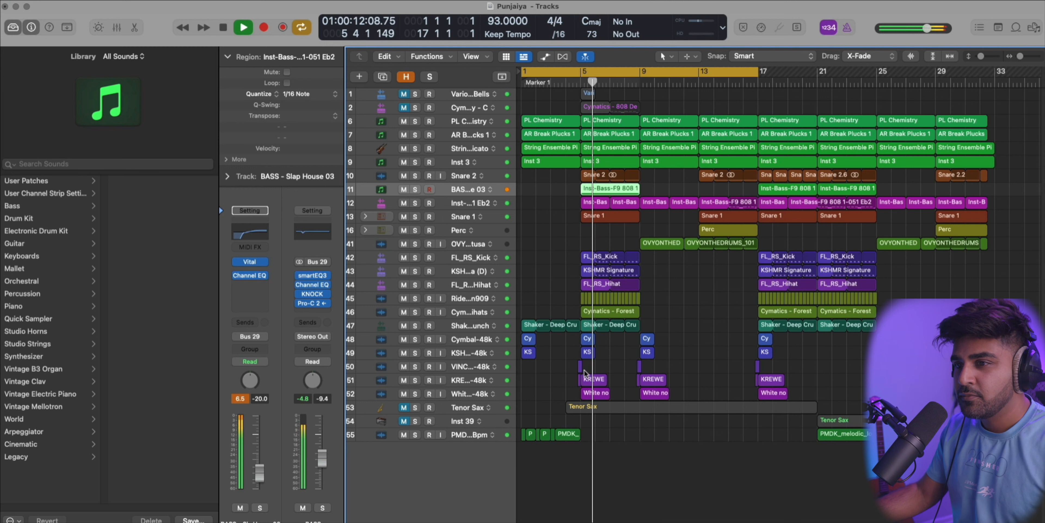
# Step: Check the channel levels in the mixer during playback, and jump ahead to around bar 13 to hear that section
pyautogui.press('x')
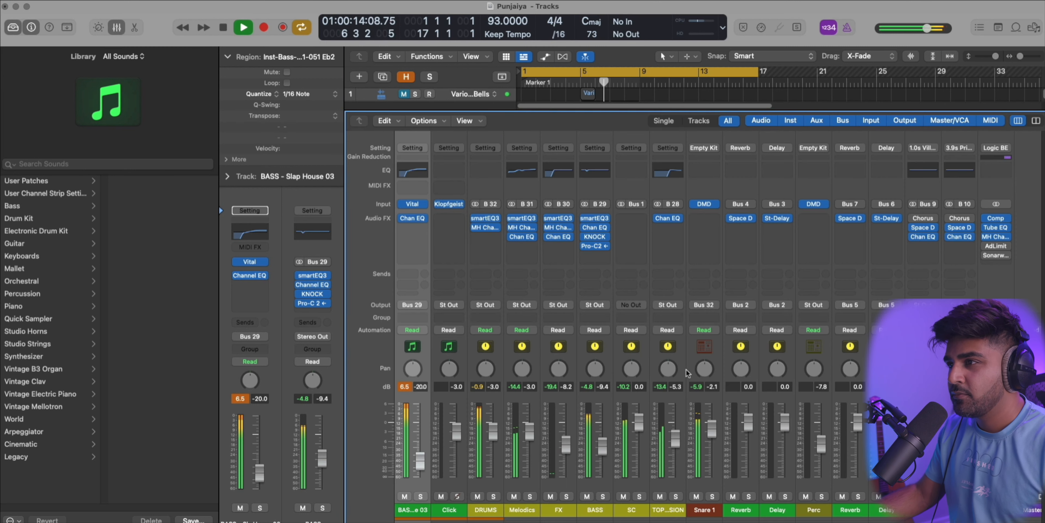
pyautogui.press('x')
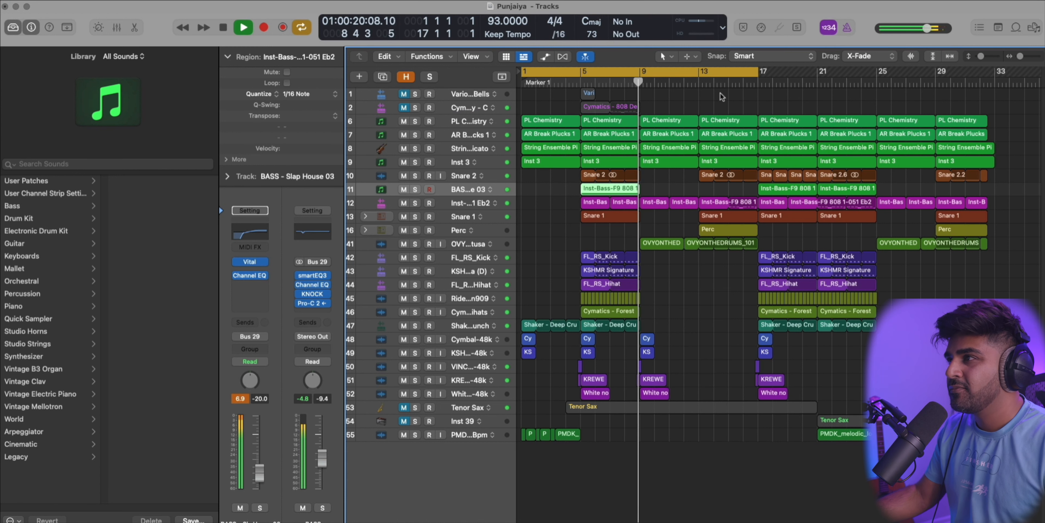
pyautogui.click(695, 83)
pyautogui.press('space')
pyautogui.press('space')
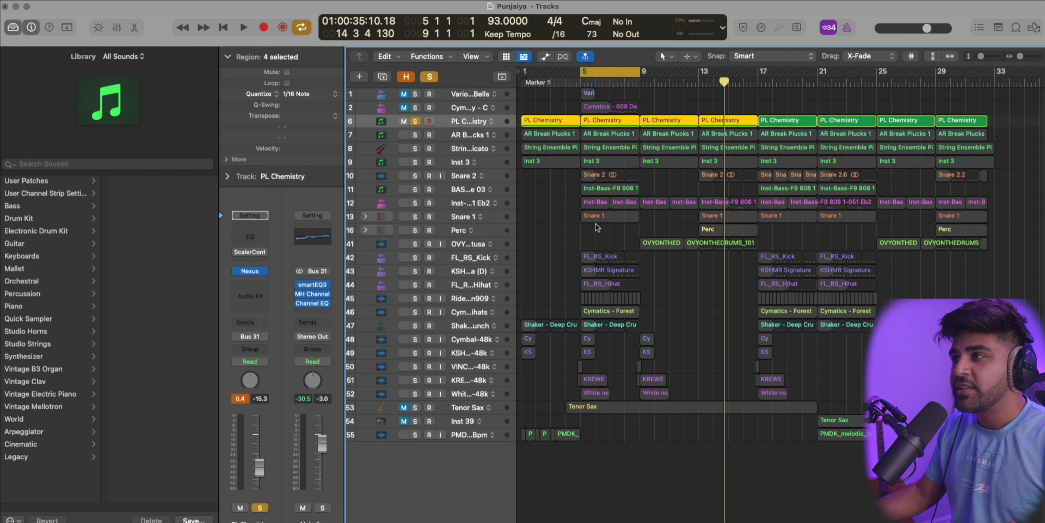
# Step: Listen to the soloed PL Chemistry track with the loop over bars 5 to 9, and stop playback
pyautogui.click(585, 75)
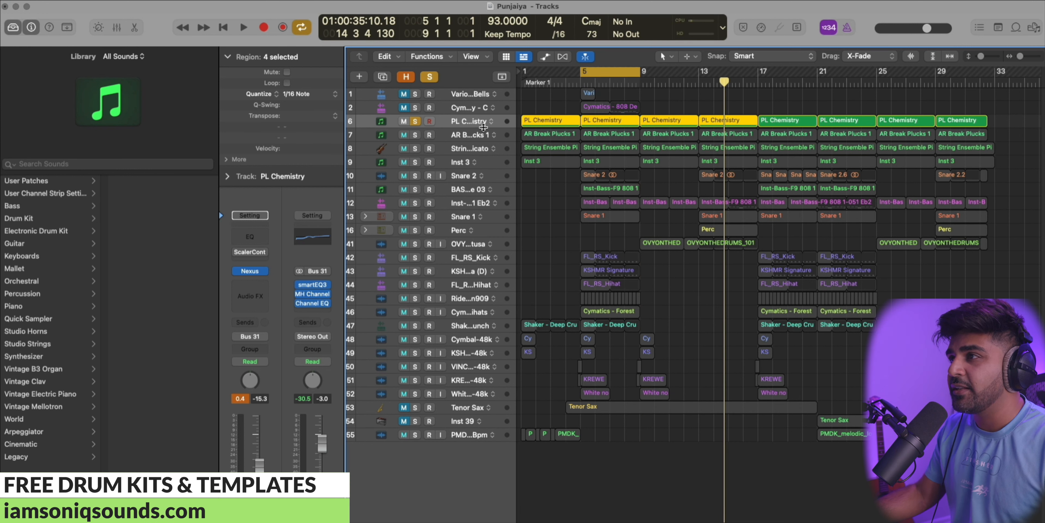
pyautogui.press('space')
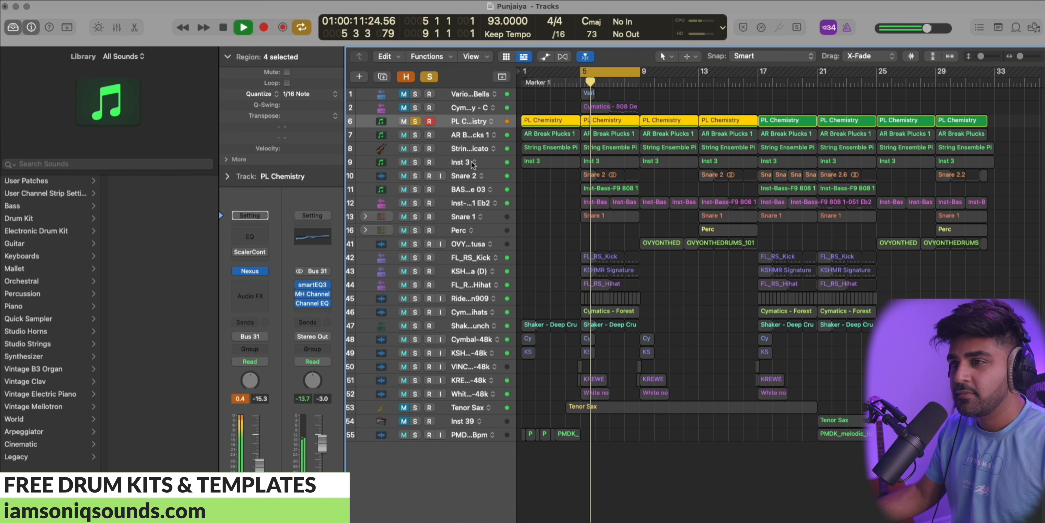
pyautogui.moveTo(485, 522); pyautogui.dragTo(488, 515)
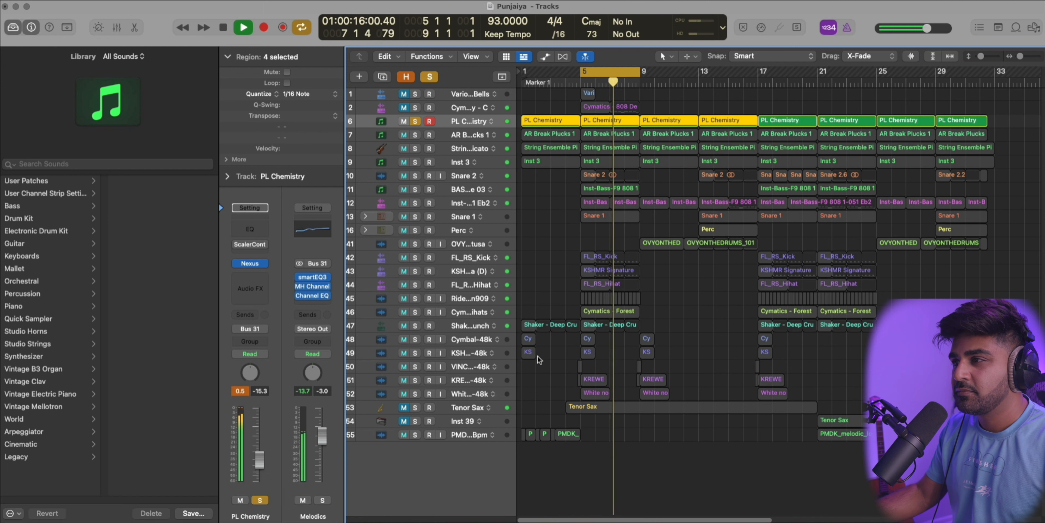
pyautogui.press('space')
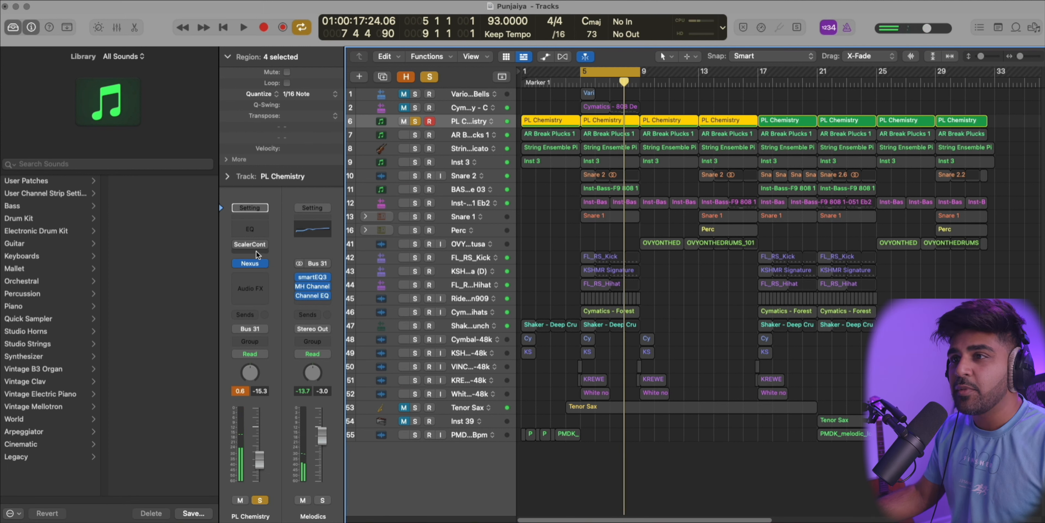
pyautogui.moveTo(253, 266)
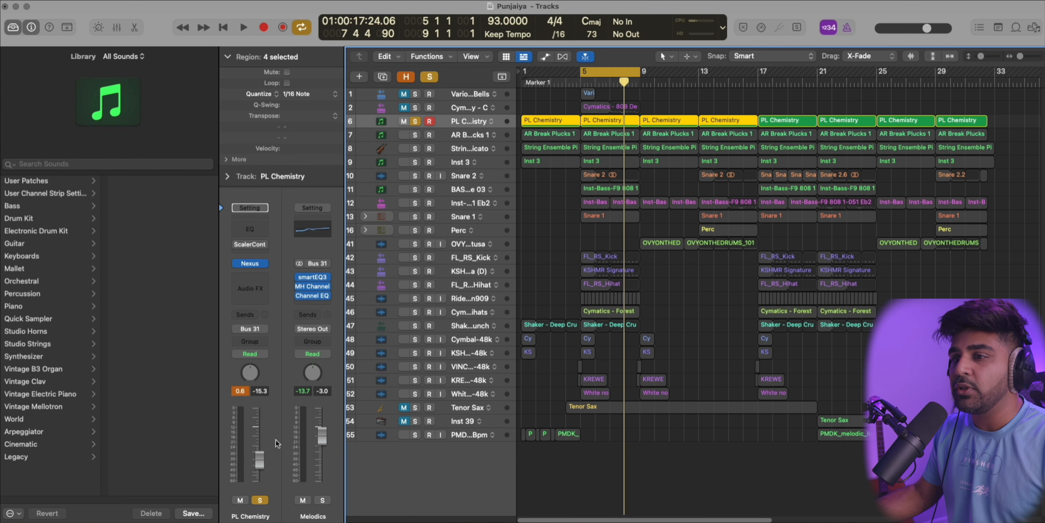
# Step: Solo AR Break Plucks 1 in place of PL Chemistry and listen to it over the looped bars
pyautogui.click(416, 122)
pyautogui.click(416, 135)
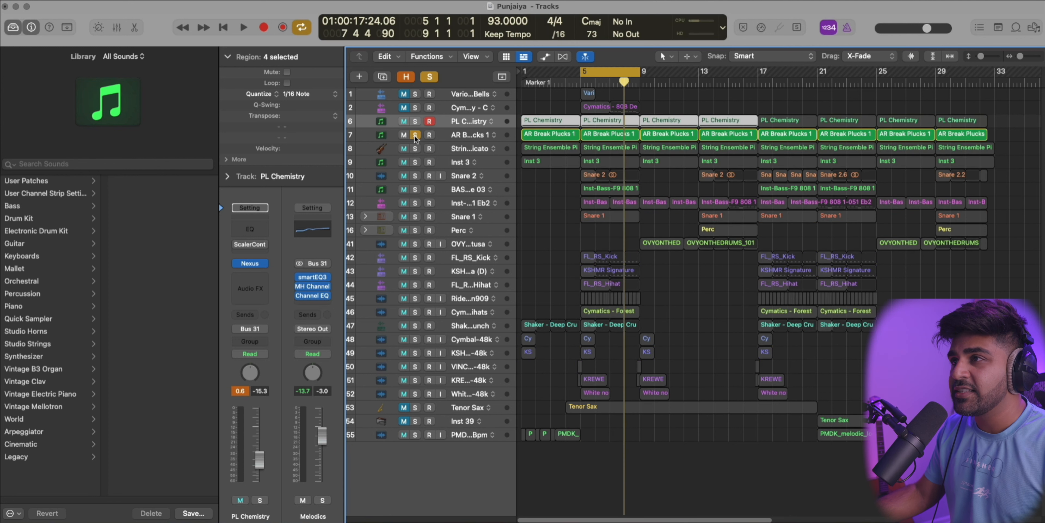
pyautogui.press('space')
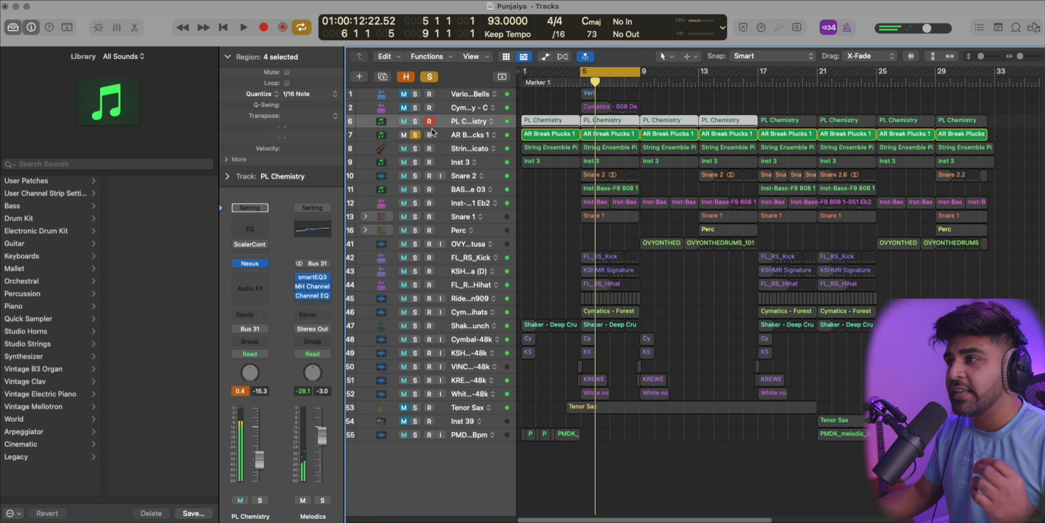
# Step: Play PL Chemistry soloed on its own, add AR Break Plucks 1 to compare, and clear both solos
pyautogui.click(415, 122)
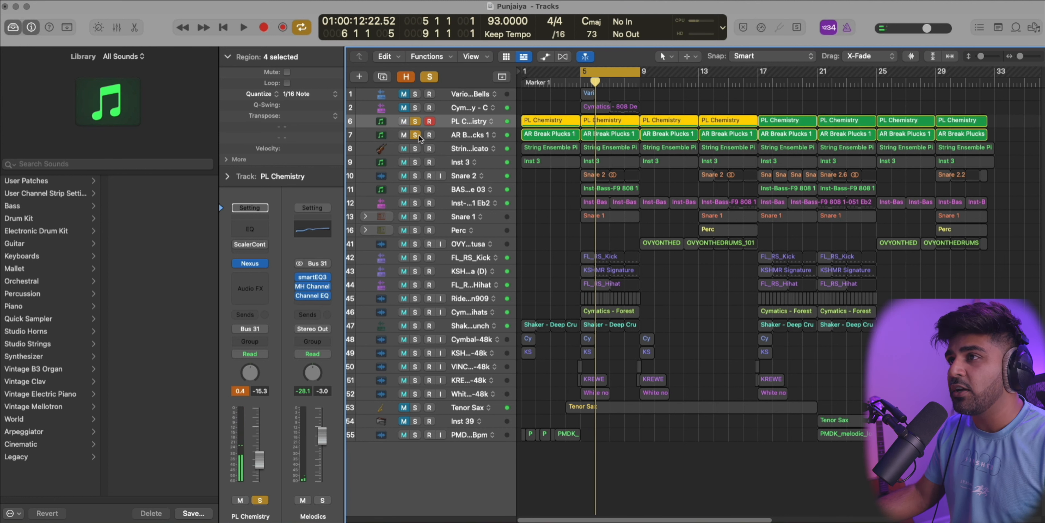
pyautogui.click(416, 135)
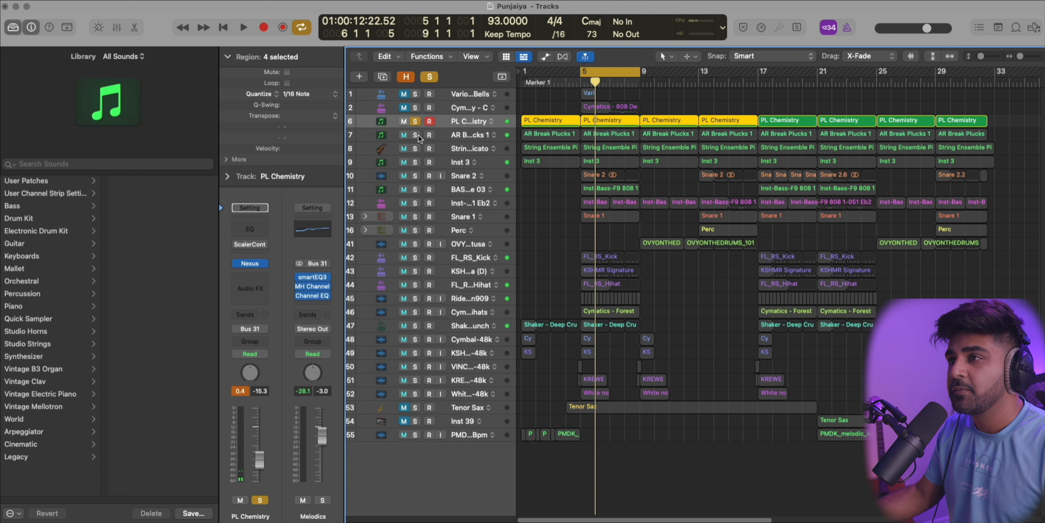
pyautogui.press('space')
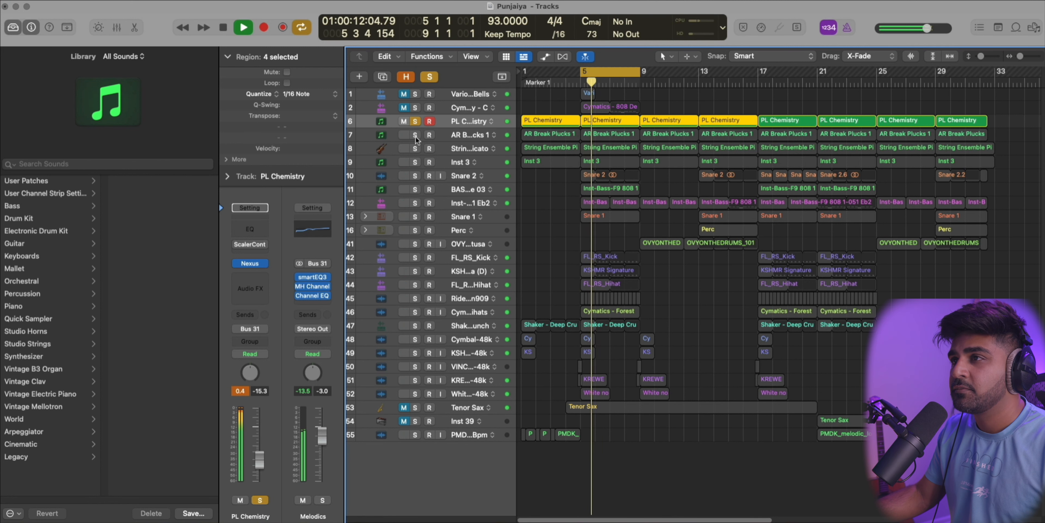
pyautogui.click(416, 135)
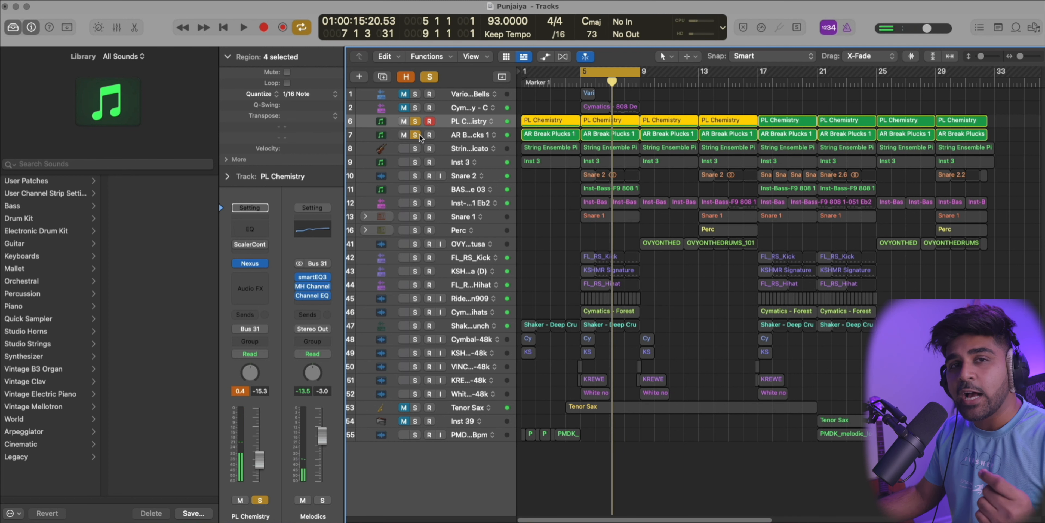
pyautogui.click(416, 135)
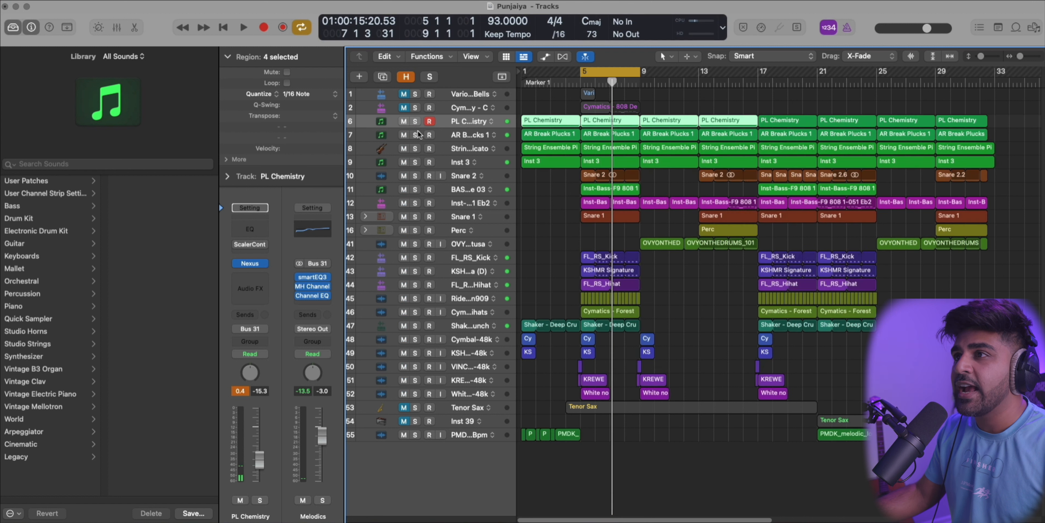
# Step: Solo String Ensemble Pizzicato together with PL Chemistry and AR Break Plucks 1, listen to them, and clear the solos
pyautogui.click(418, 150)
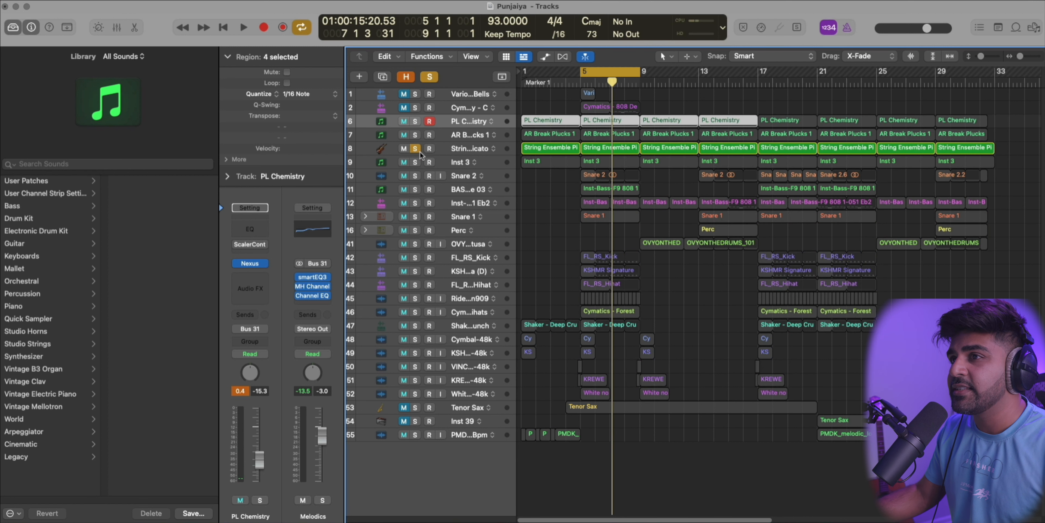
pyautogui.click(474, 149)
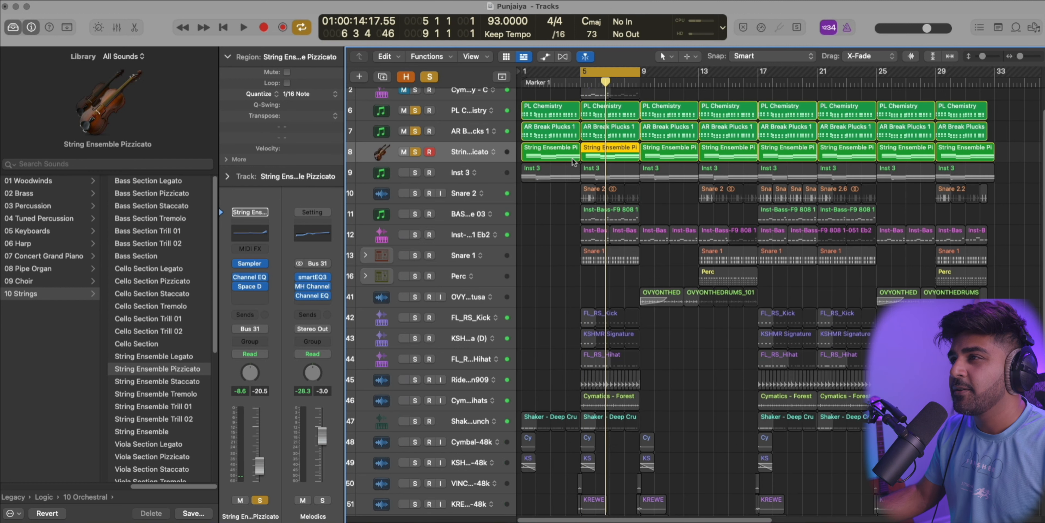
pyautogui.press('space')
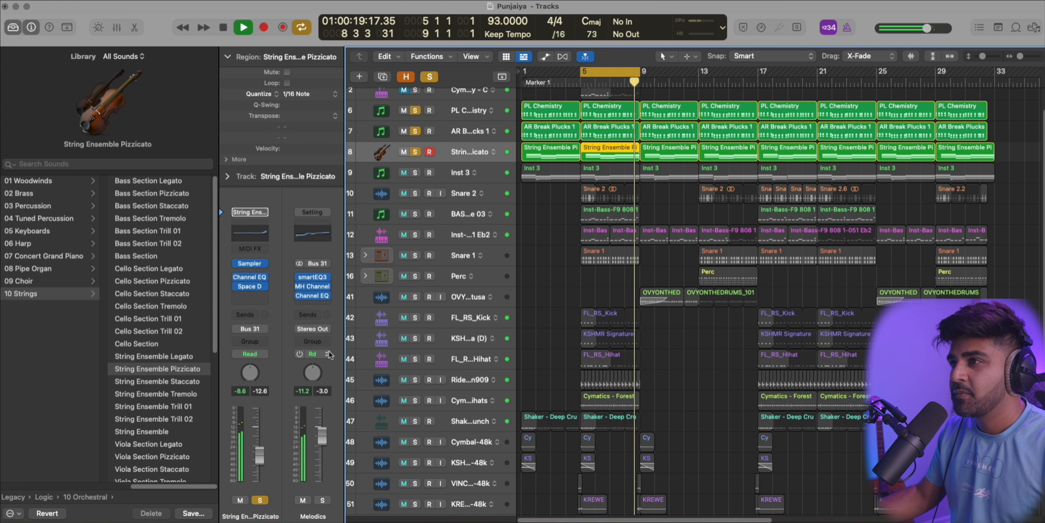
pyautogui.press('space')
pyautogui.moveTo(413, 110); pyautogui.dragTo(421, 166)
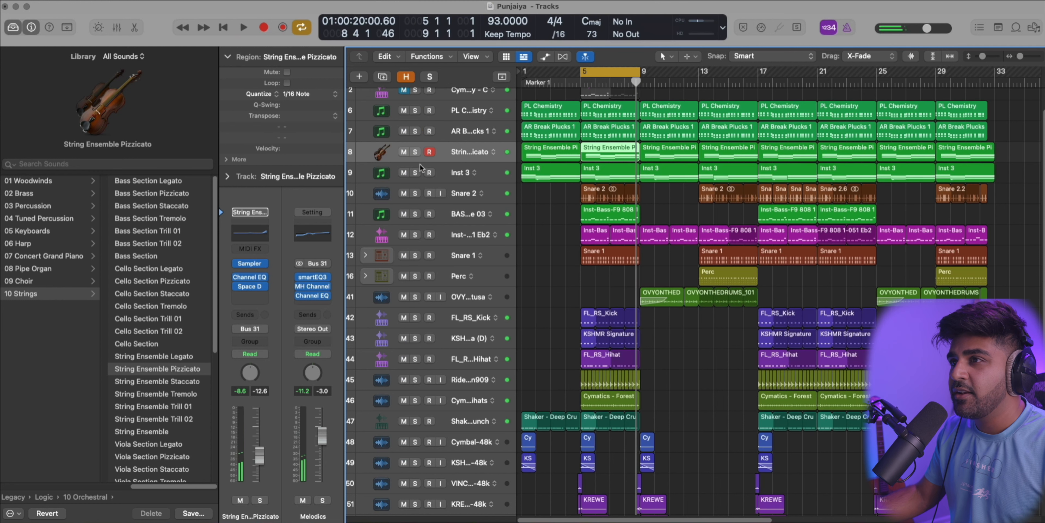
# Step: Solo the Inst 3 track and listen to it from bar 5
pyautogui.click(415, 173)
pyautogui.click(460, 172)
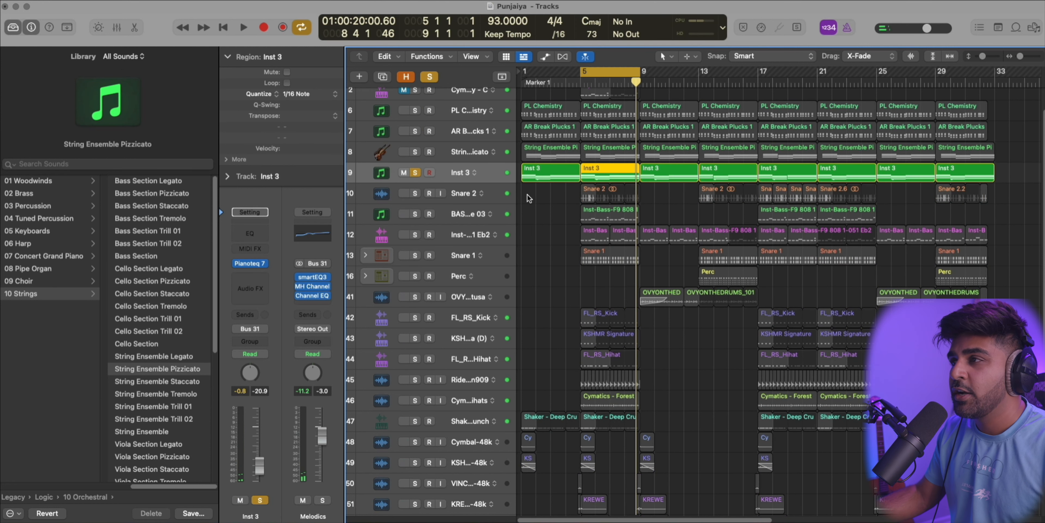
pyautogui.moveTo(583, 85); pyautogui.dragTo(580, 84)
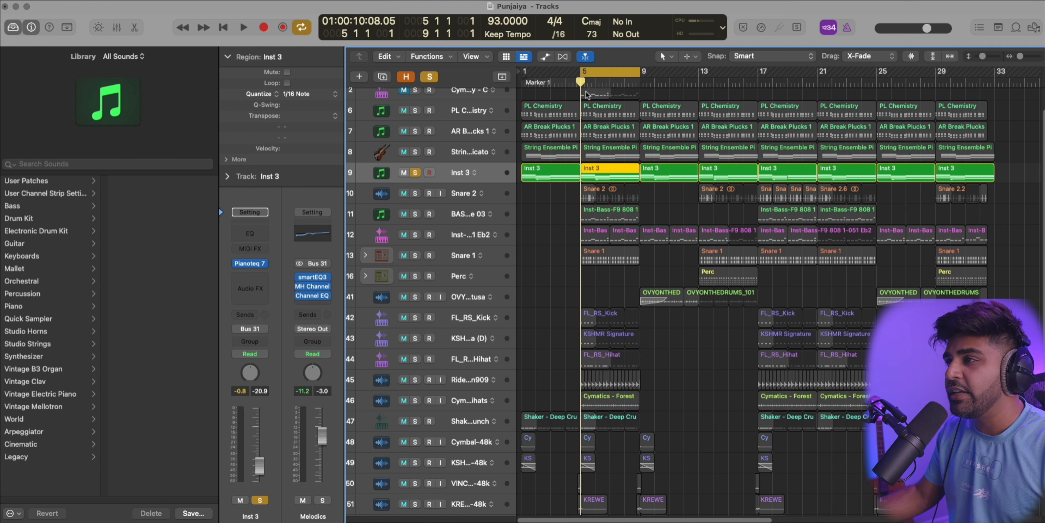
pyautogui.click(551, 222)
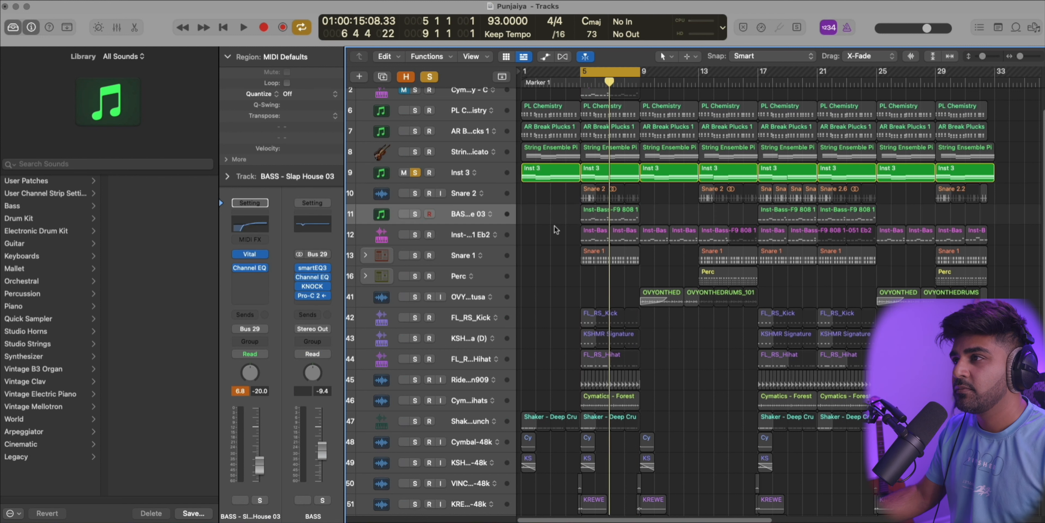
pyautogui.press('space')
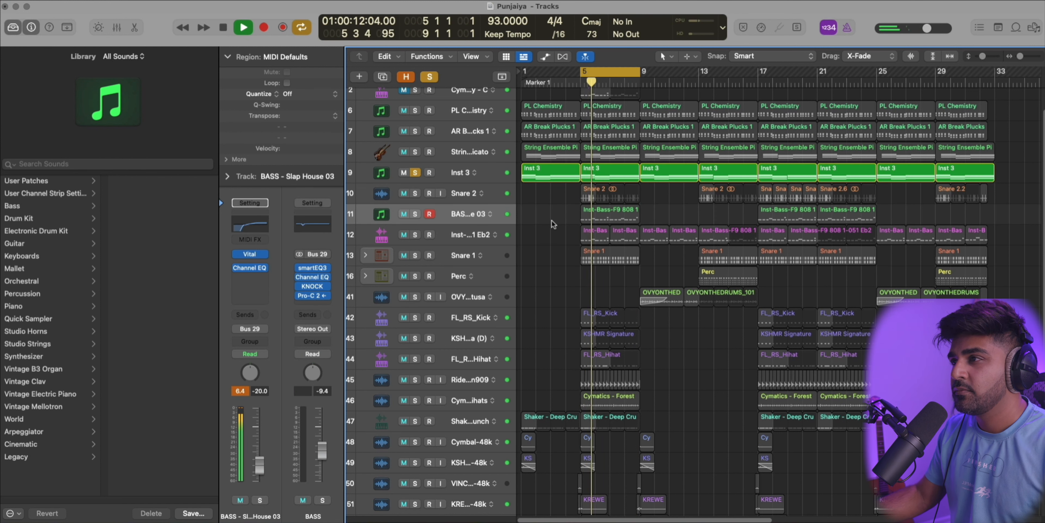
# Step: Open the Inst 3 region at bar 5 in the Piano Roll and examine its chord notes during playback
pyautogui.doubleClick(600, 175)
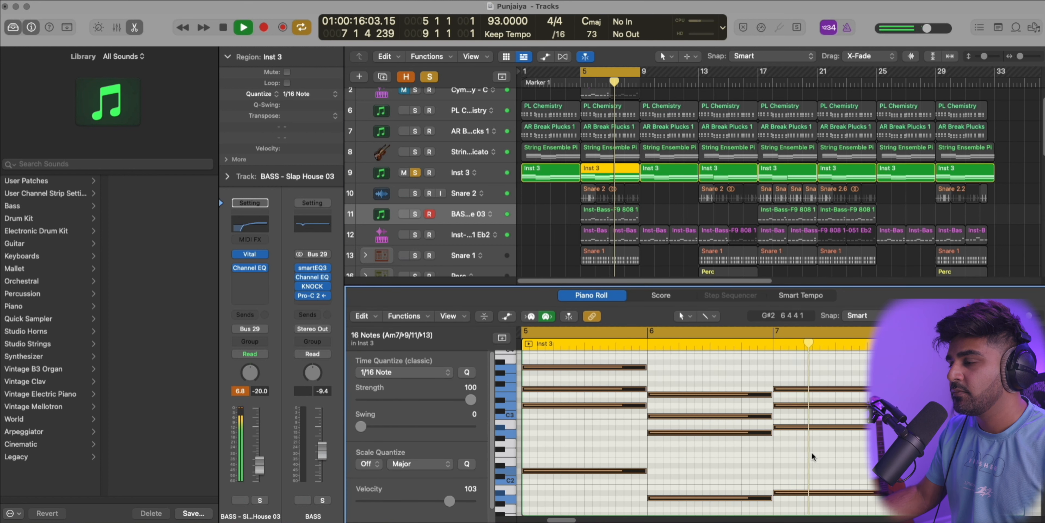
pyautogui.click(802, 448)
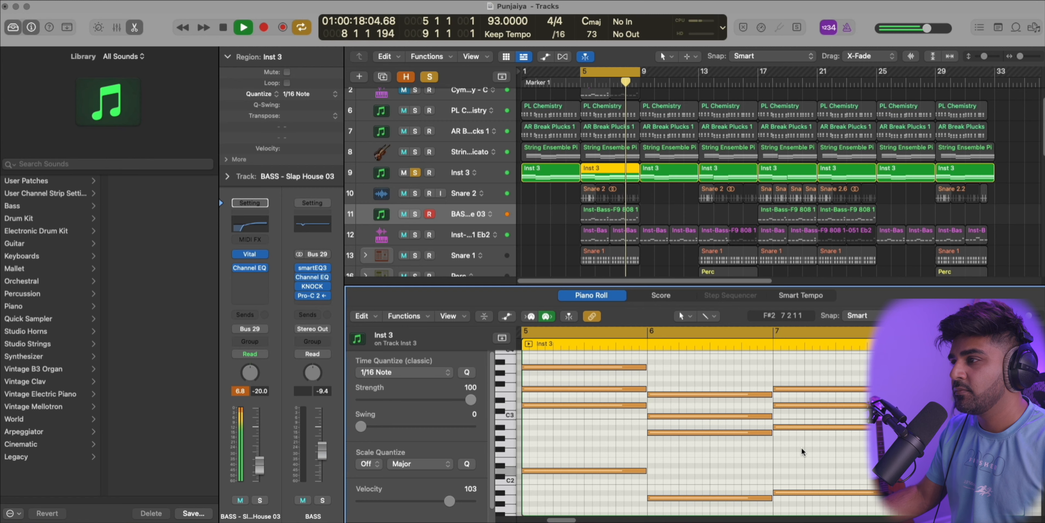
pyautogui.press('x')
pyautogui.press('x')
pyautogui.press('space')
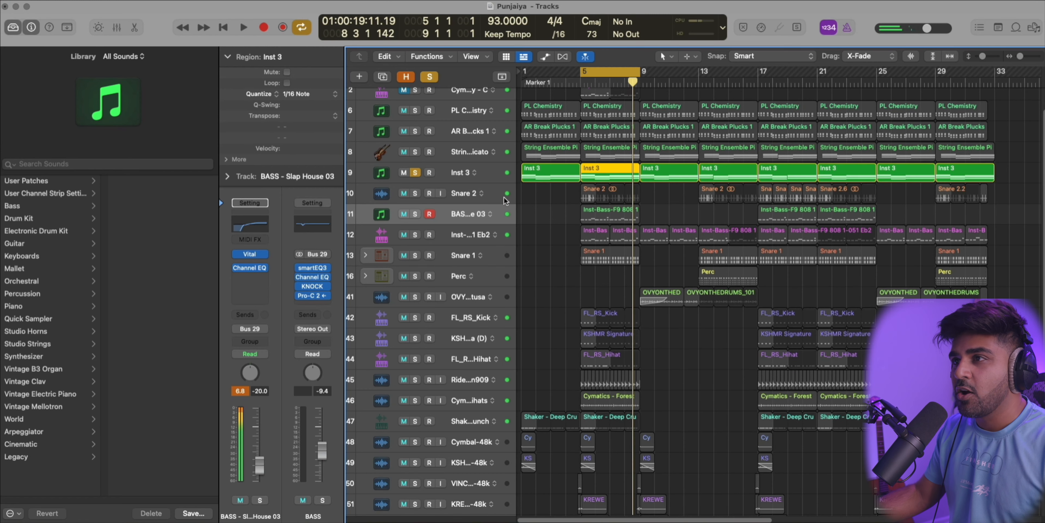
# Step: Solo all four melodic tracks from PL Chemistry to Inst 3 together, listen to the loop, and clear the solos
pyautogui.click(417, 173)
pyautogui.click(457, 174)
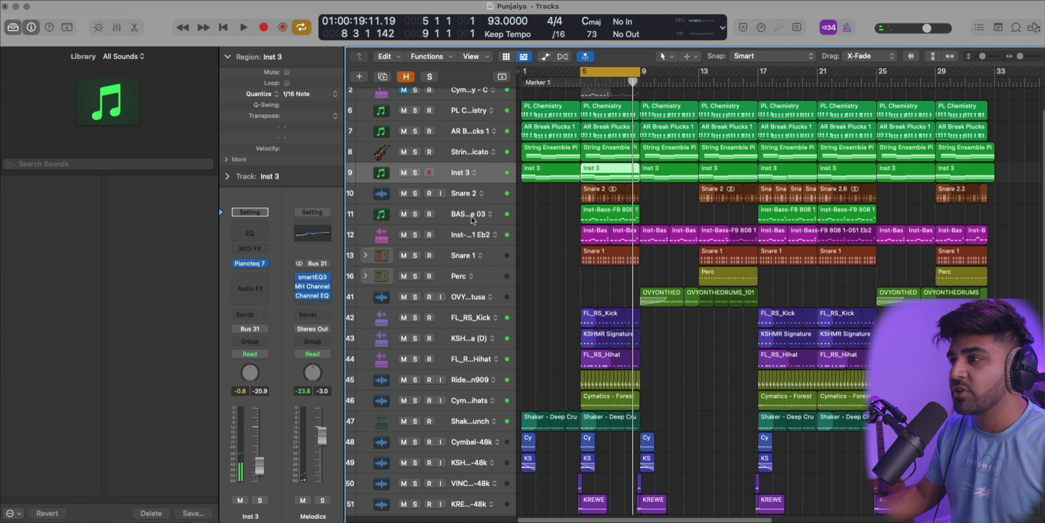
pyautogui.keyDown('shift'); pyautogui.click(457, 115); pyautogui.keyUp('shift')
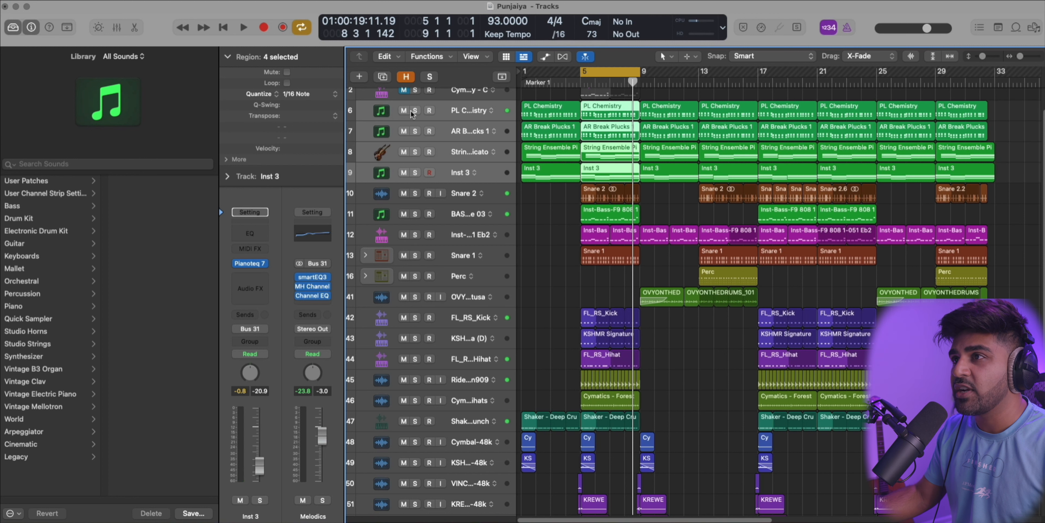
pyautogui.click(414, 173)
pyautogui.press('space')
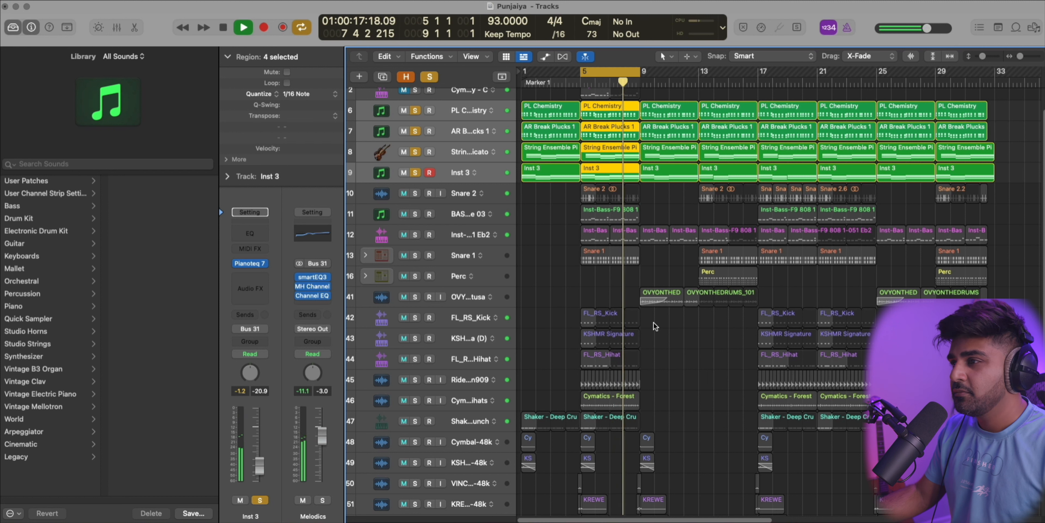
pyautogui.press('space')
pyautogui.click(430, 77)
# Step: Solo the BASS - Slap House 03 track and play its part in the looped bars
pyautogui.click(453, 221)
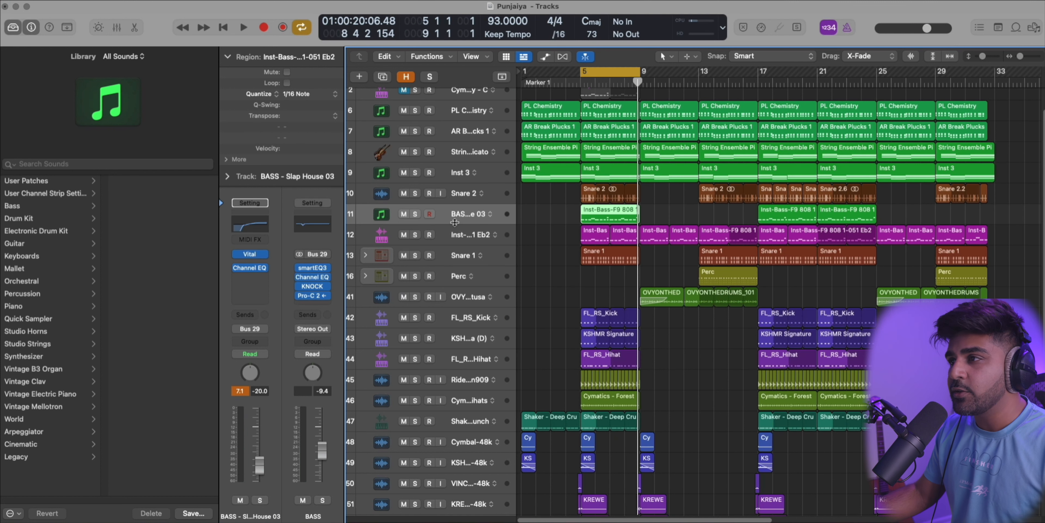
pyautogui.click(416, 215)
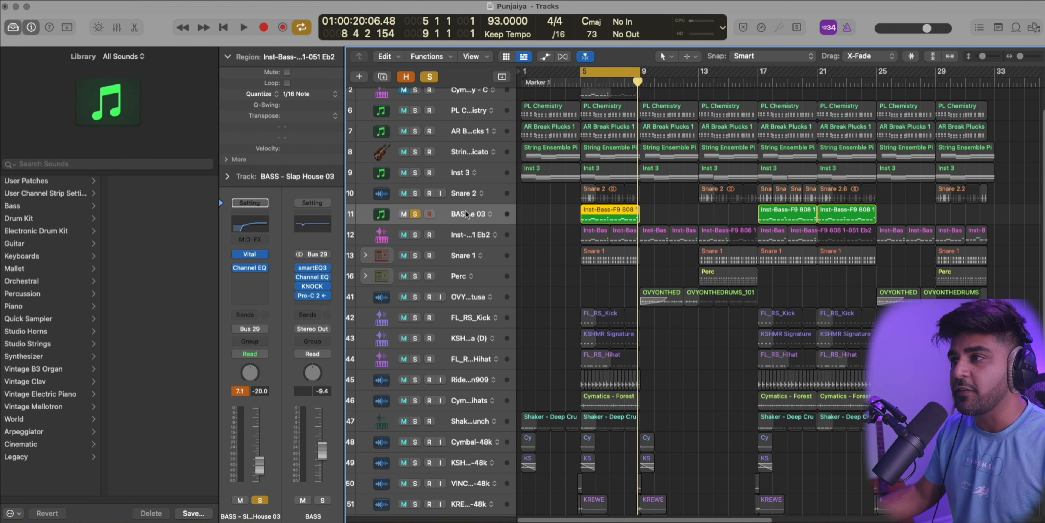
pyautogui.moveTo(1018, 58); pyautogui.dragTo(1021, 59)
pyautogui.press('space')
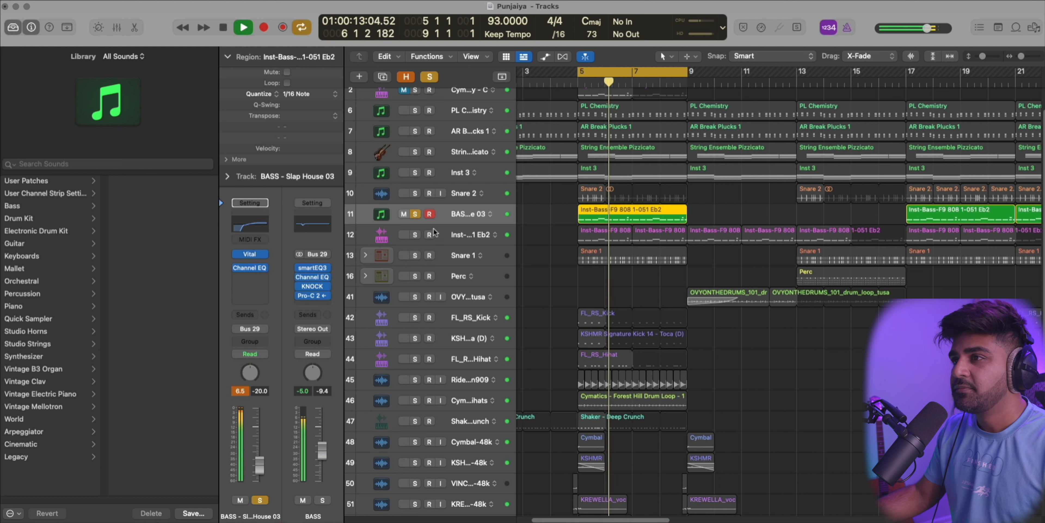
# Step: Switch the solo from BASS - Slap House 03 to the Inst-Bass-F9 808 track and play the looped bars
pyautogui.press('space')
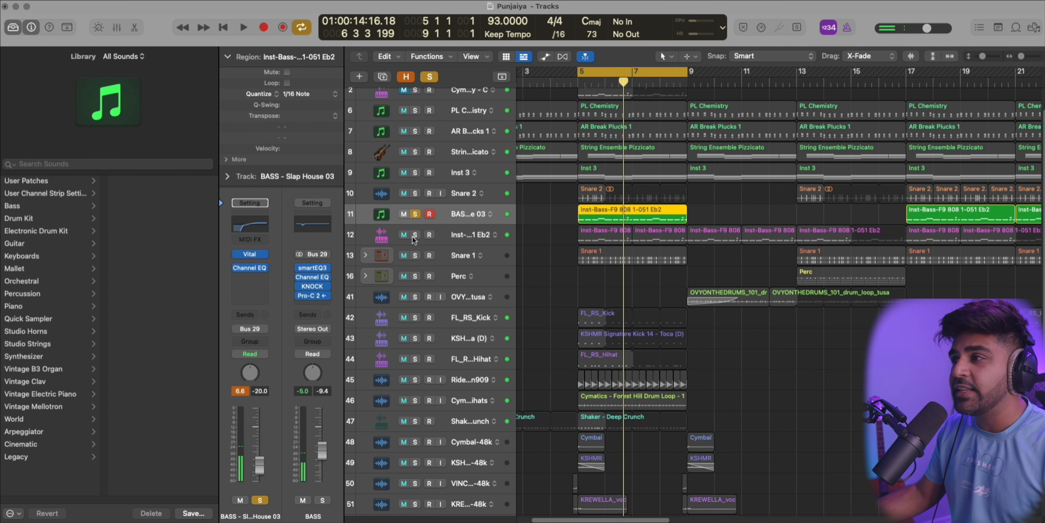
pyautogui.click(462, 237)
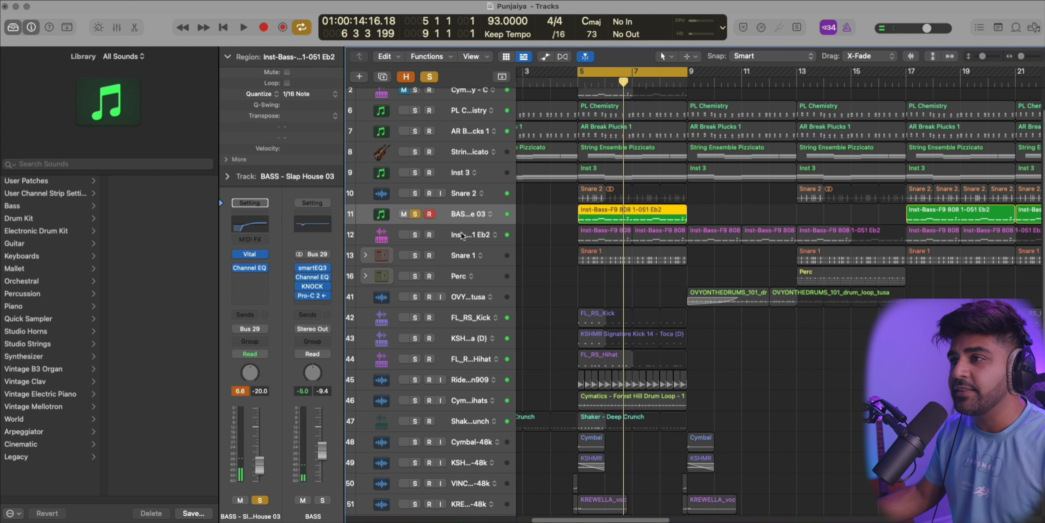
pyautogui.click(414, 235)
pyautogui.click(414, 214)
pyautogui.press('space')
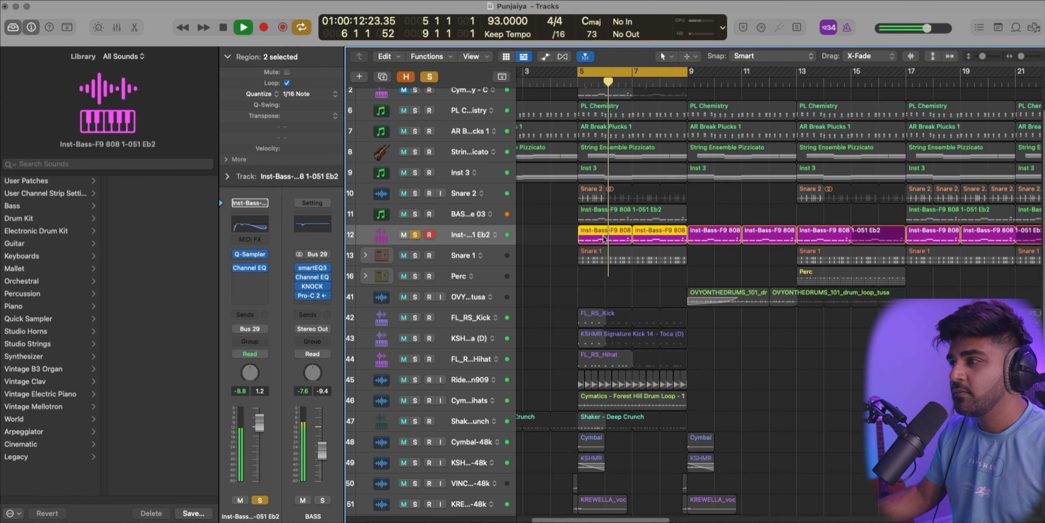
# Step: Open the two Inst-Bass-F9 808 regions from bar 5 in the Piano Roll and follow their notes during playback
pyautogui.press('e')
pyautogui.click(731, 472)
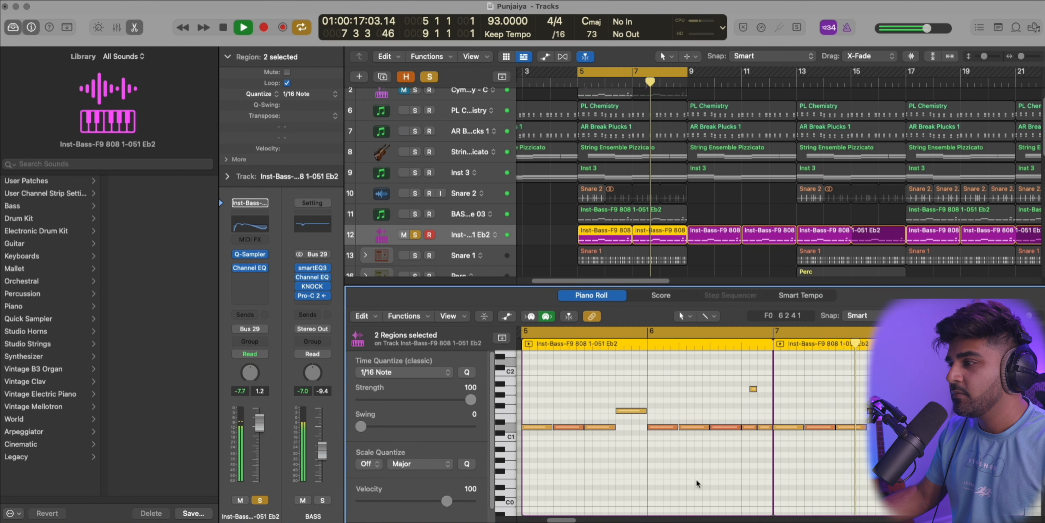
pyautogui.press('space')
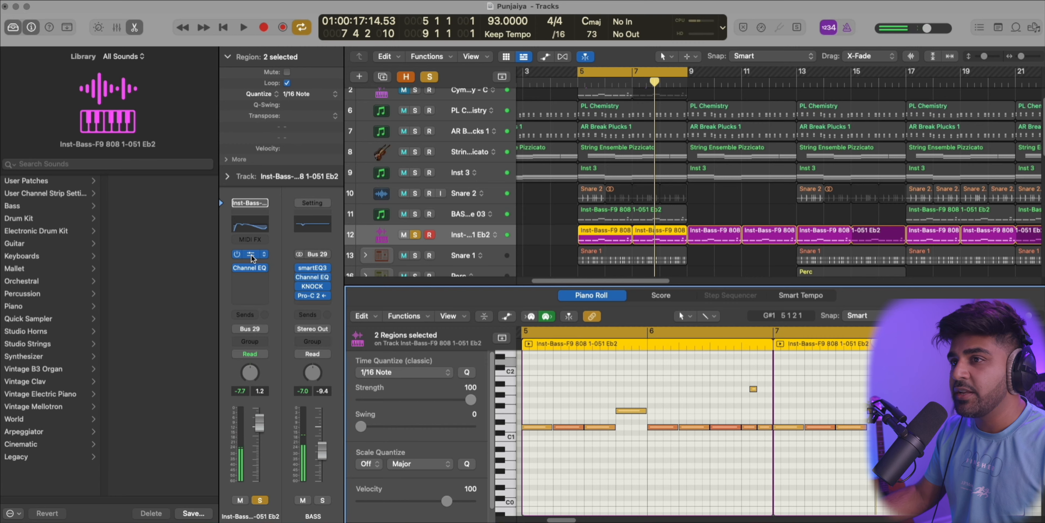
# Step: Inspect the 808's polyphony setting in Quick Sampler, then select the high note and the low note beneath it just before bar 7
pyautogui.press('v')
pyautogui.moveTo(382, 149); pyautogui.dragTo(392, 75)
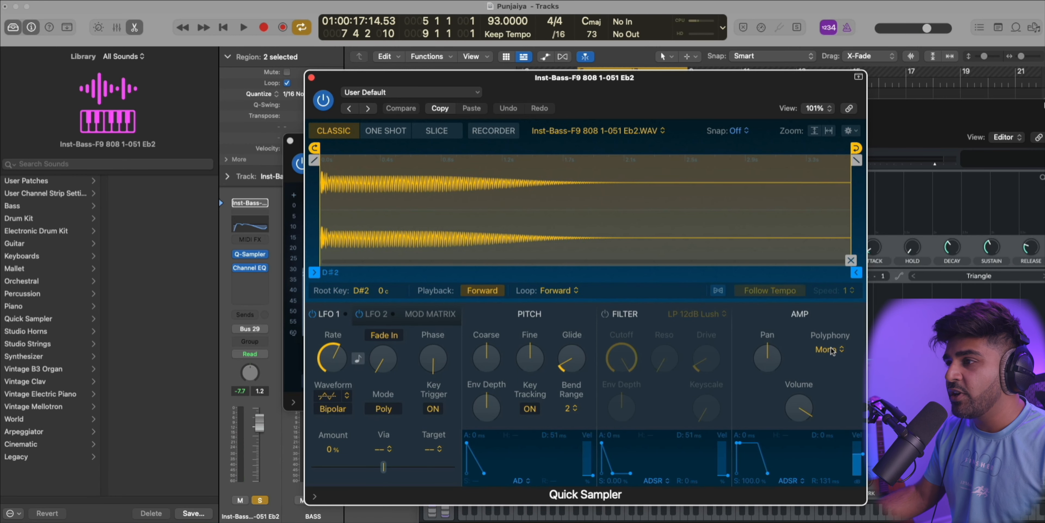
pyautogui.click(312, 78)
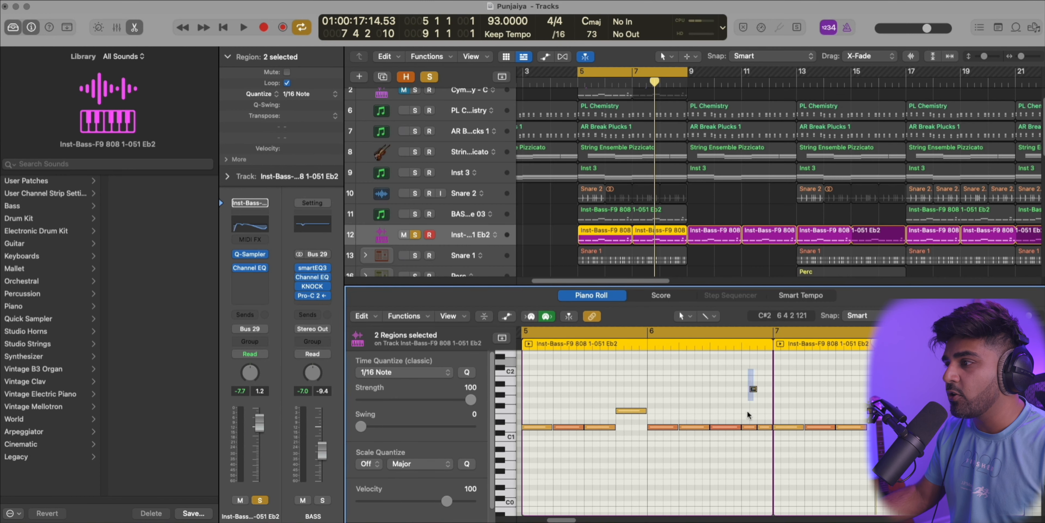
pyautogui.click(753, 389)
pyautogui.keyDown('shift'); pyautogui.click(749, 427); pyautogui.keyUp('shift')
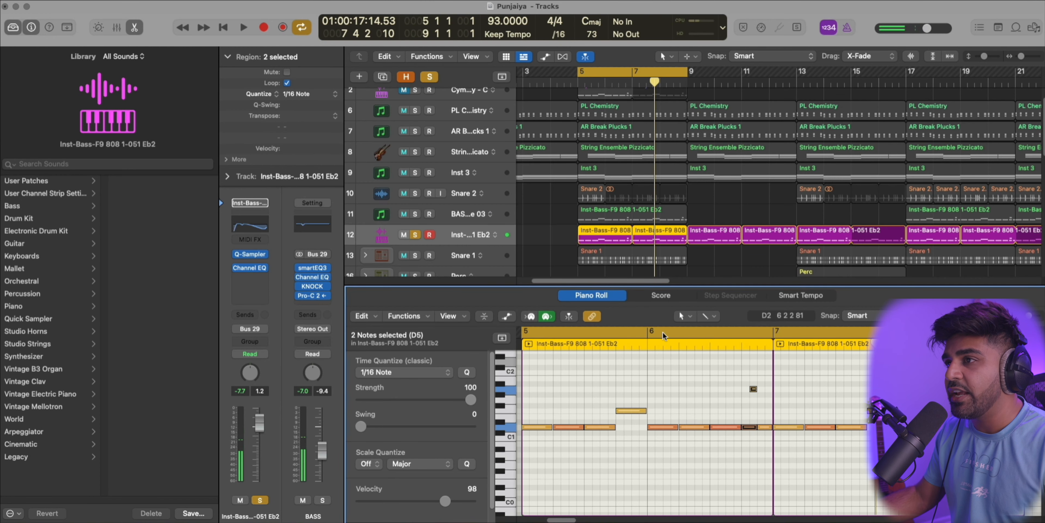
# Step: Close the Piano Roll and move the Inst-Bass-F9 808 and BASS - Slap House 03 tracks together directly below Inst 3
pyautogui.click(428, 79)
pyautogui.press('e')
pyautogui.moveTo(467, 235); pyautogui.dragTo(465, 186)
pyautogui.keyDown('shift'); pyautogui.click(456, 235); pyautogui.keyUp('shift')
# Step: Solo both bass tracks with the four melodic tracks from PL Chemistry to Inst 3 and play the loop
pyautogui.moveTo(411, 214); pyautogui.dragTo(408, 97)
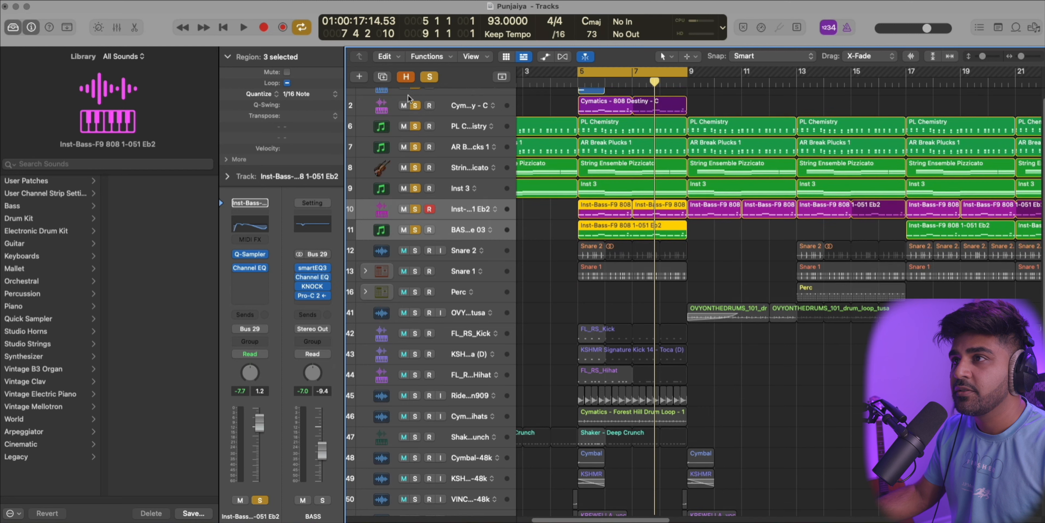
pyautogui.press('space')
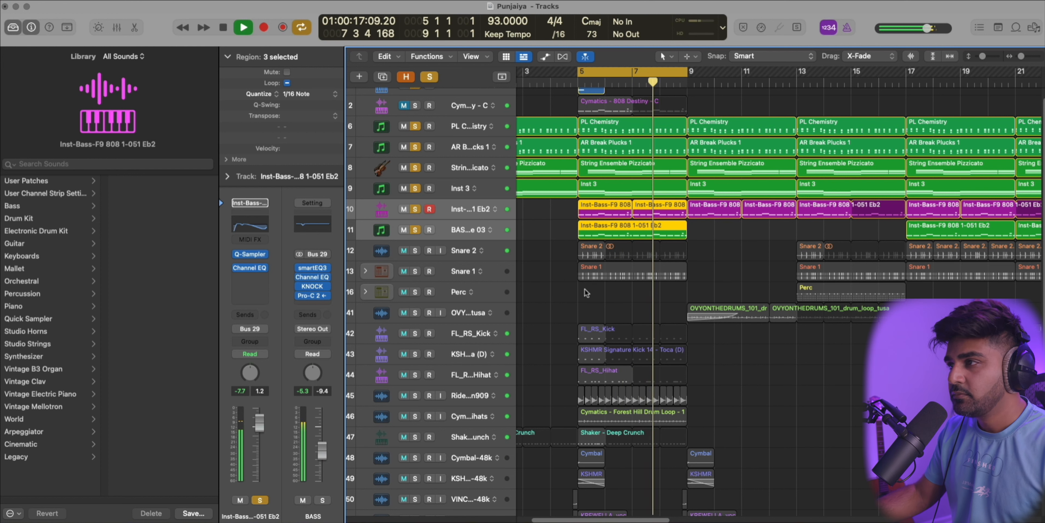
pyautogui.press('space')
pyautogui.click(434, 77)
pyautogui.moveTo(414, 231); pyautogui.dragTo(414, 127)
# Step: Add the KSHMR Signature Kick 14 track to the soloed melodic and bass tracks and play the loop
pyautogui.scroll(-2, 528, 220)
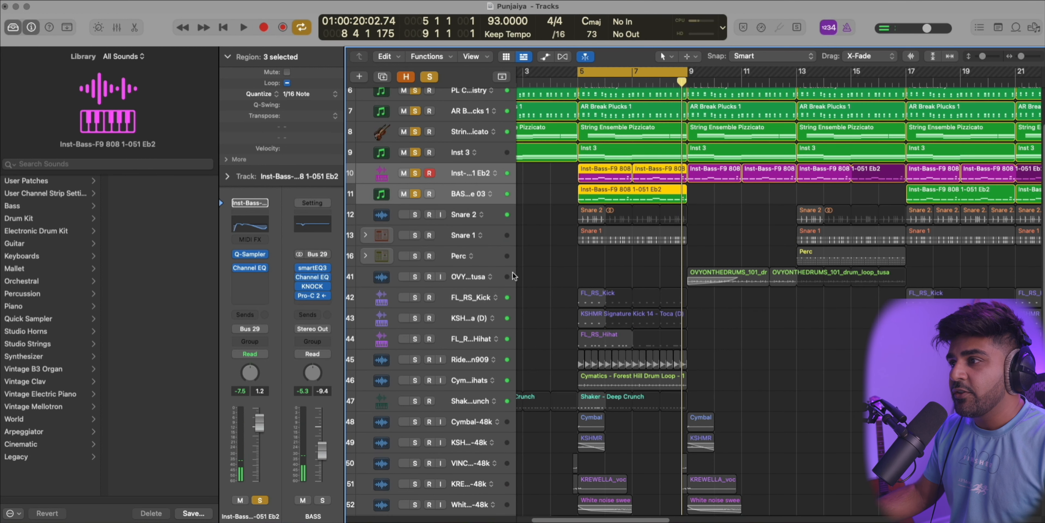
pyautogui.click(449, 319)
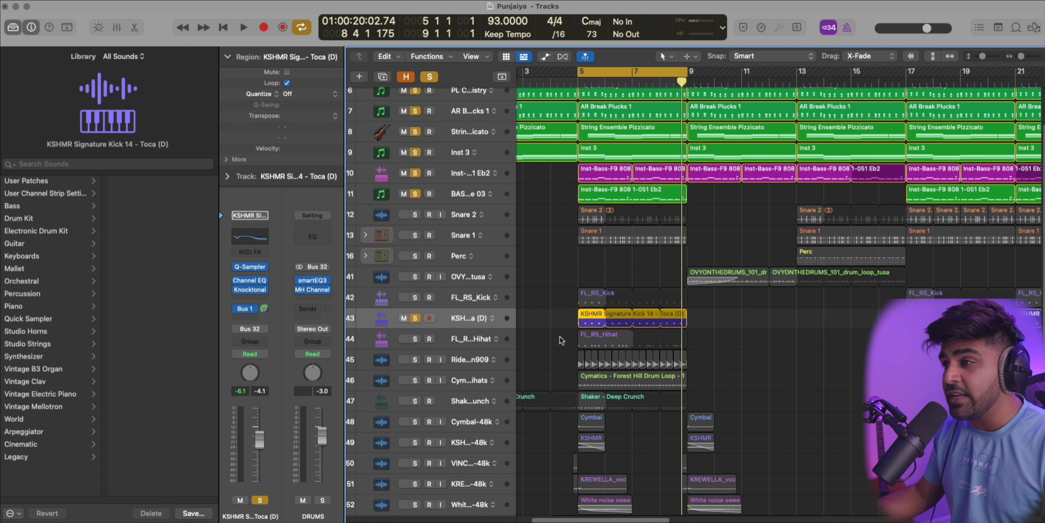
pyautogui.press('space')
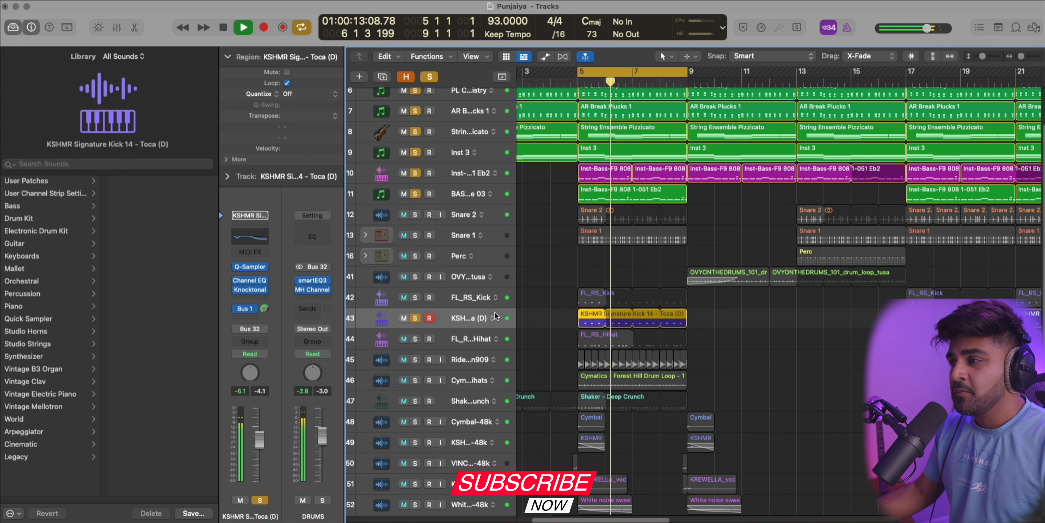
pyautogui.press('space')
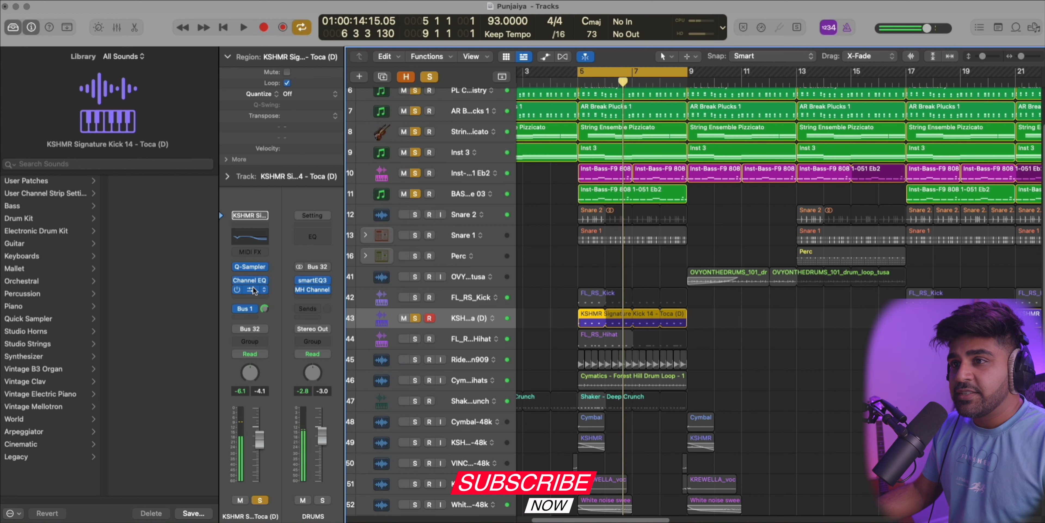
# Step: Open Knocktonal on the KSHMR kick track and deepen its subtractive EQ cut to -15.5 dB
pyautogui.click(250, 289)
pyautogui.moveTo(627, 78); pyautogui.dragTo(634, 69)
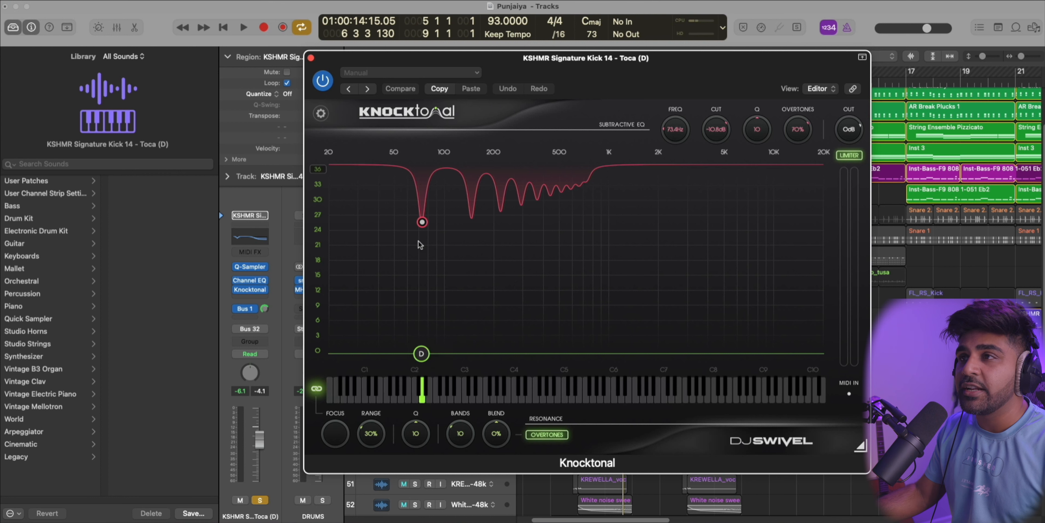
pyautogui.moveTo(423, 221)
pyautogui.mouseDown()
pyautogui.moveTo(424, 271)
pyautogui.moveTo(423, 248)
pyautogui.mouseUp()
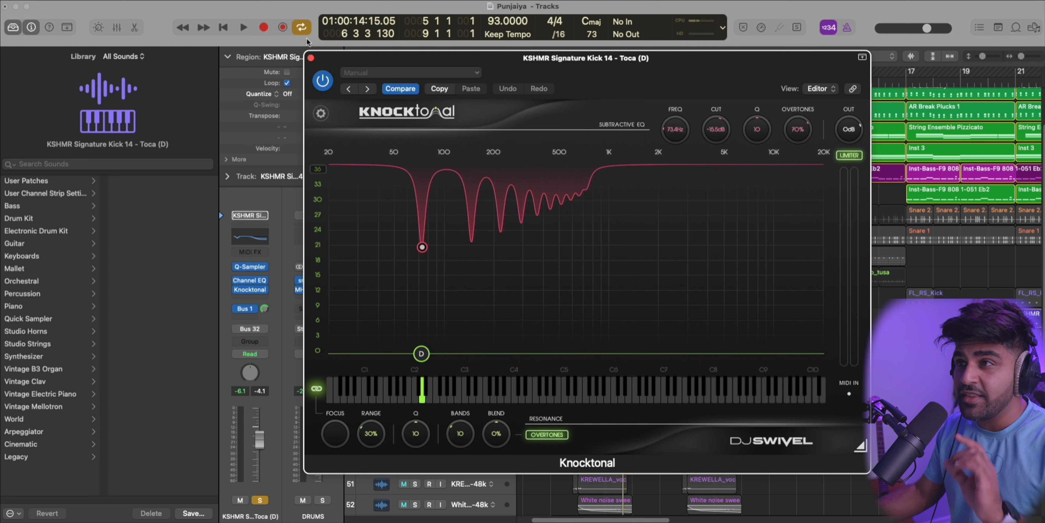
# Step: Compare the kick with Knocktonal bypassed and enabled during playback, then close the plug-in window
pyautogui.click(324, 82)
pyautogui.press('space')
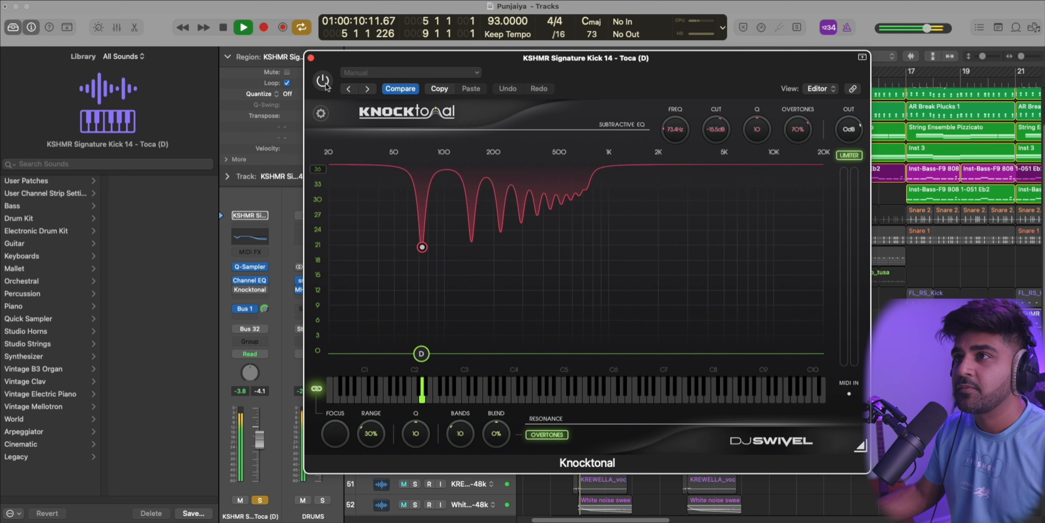
pyautogui.click(324, 82)
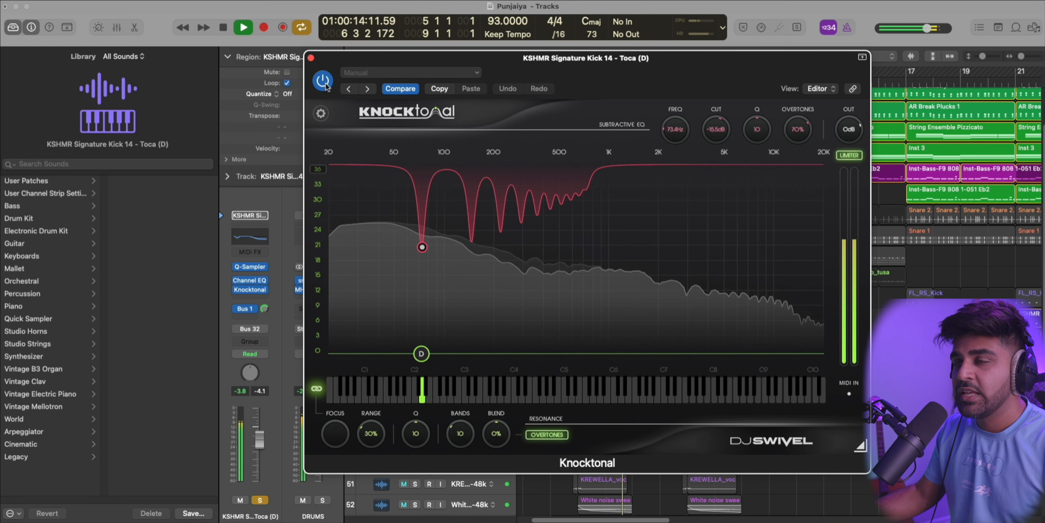
pyautogui.press('space')
pyautogui.press('super+w')
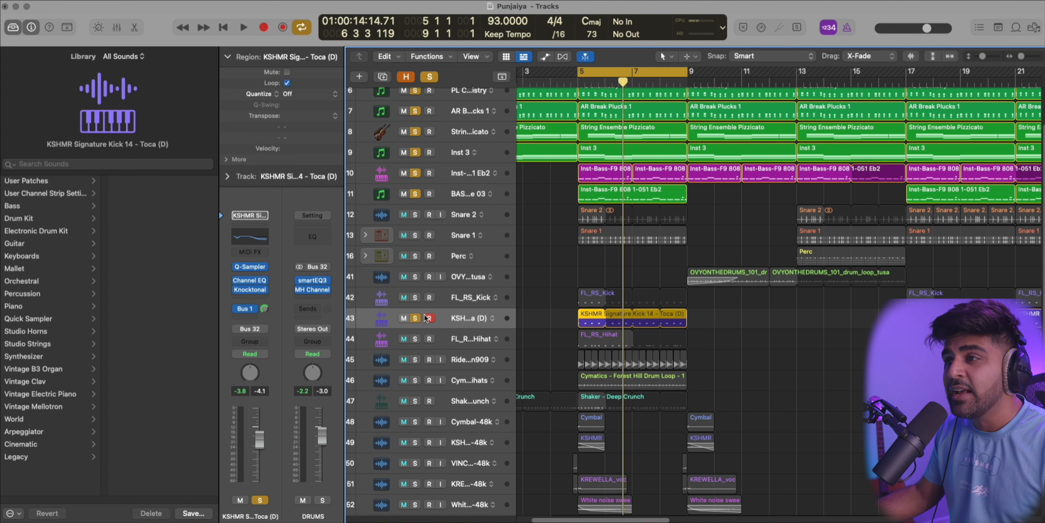
# Step: Solo only the FL_RS_Kick track and play it from bar 5
pyautogui.click(415, 297)
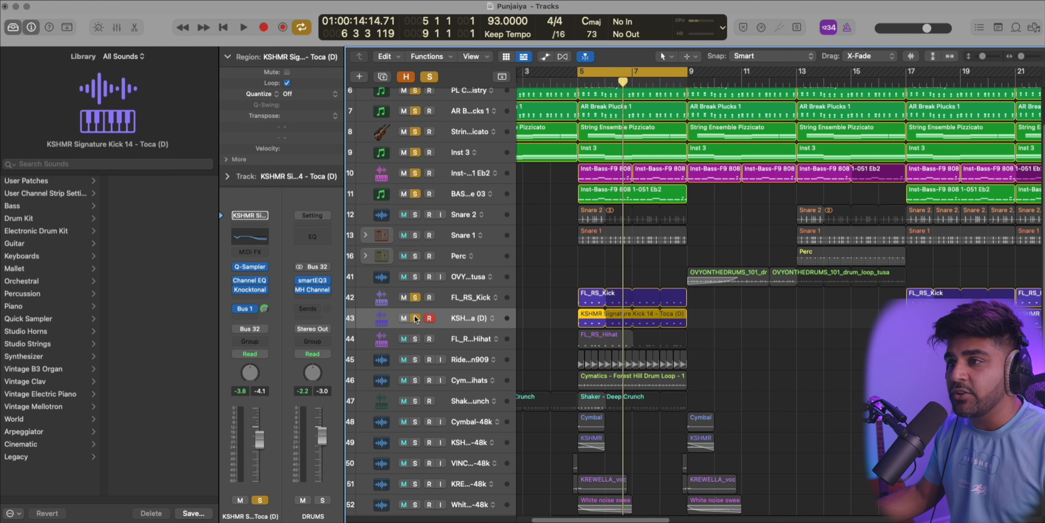
pyautogui.moveTo(415, 194); pyautogui.dragTo(411, 89)
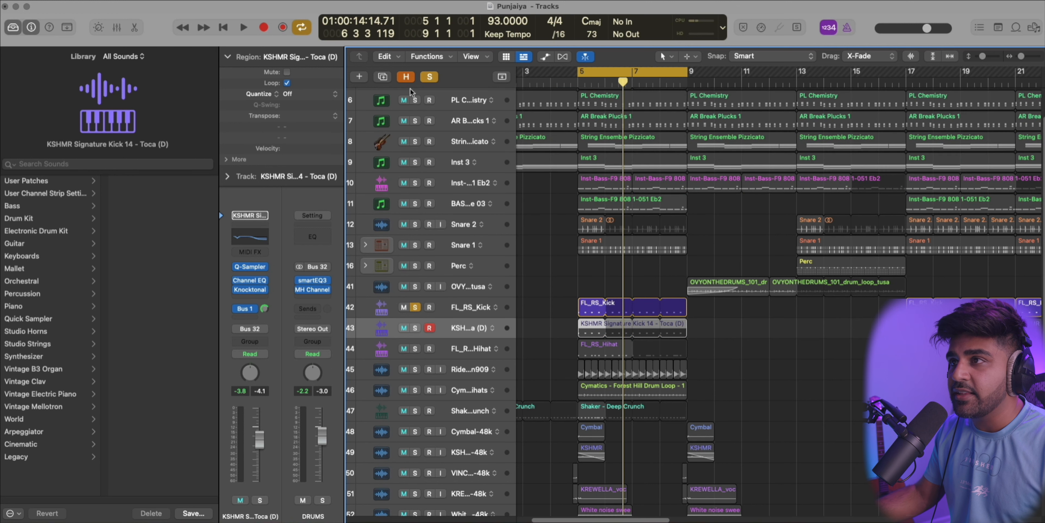
pyautogui.press('space')
pyautogui.press('space')
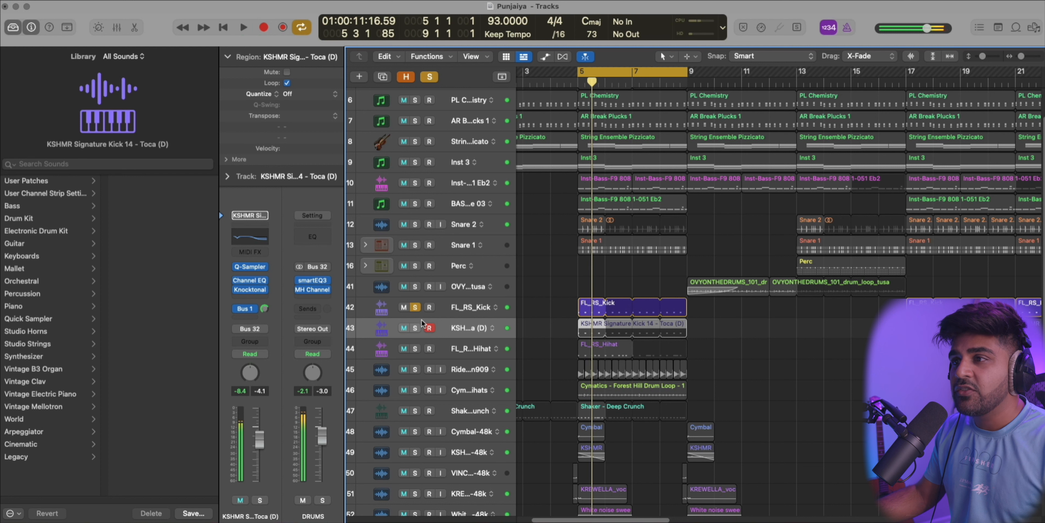
# Step: Solo the KSHMR Signature Kick 14 track alongside FL_RS_Kick and listen to the layered kicks
pyautogui.click(415, 329)
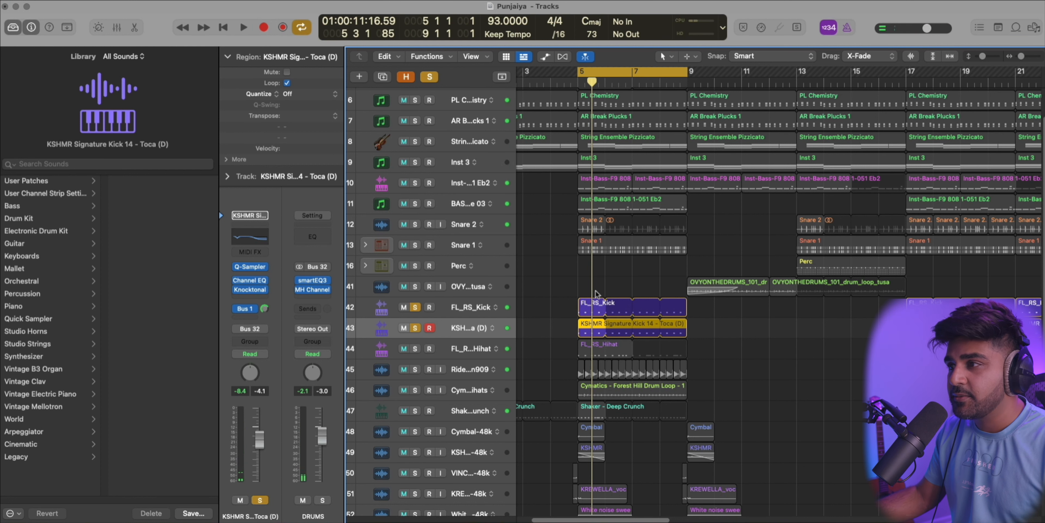
pyautogui.press('space')
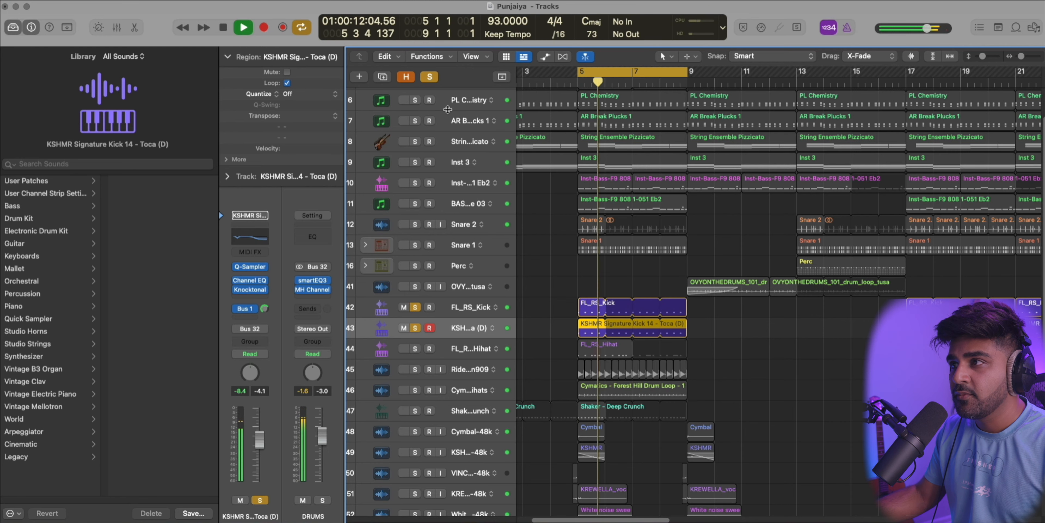
pyautogui.press('space')
# Step: Solo the melodic and bass tracks from PL Chemistry to BASS - Slap House 03 again and play them with both kicks
pyautogui.scroll(1, 421, 311)
pyautogui.scroll(4, 423, 142)
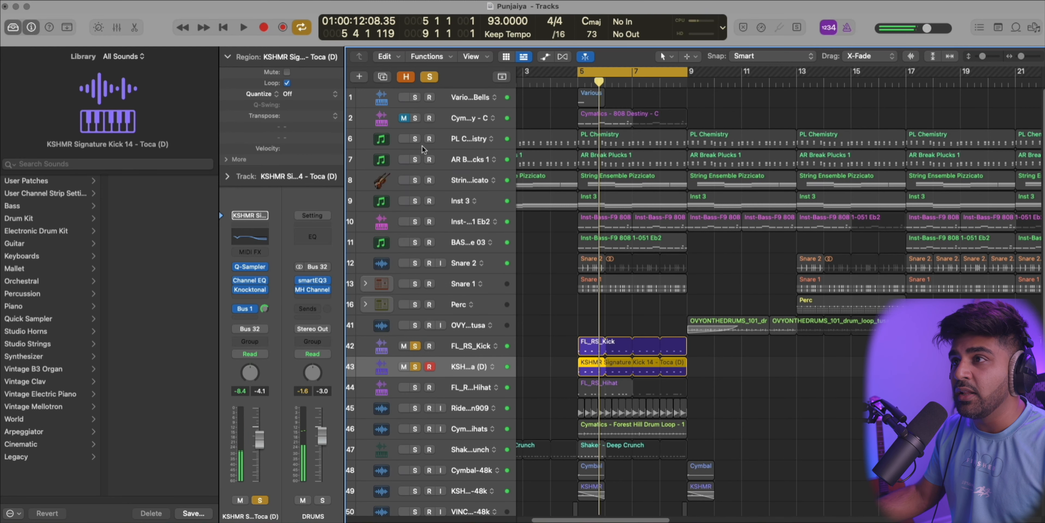
pyautogui.moveTo(415, 138); pyautogui.dragTo(421, 246)
pyautogui.scroll(-4, 429, 256)
pyautogui.press('space')
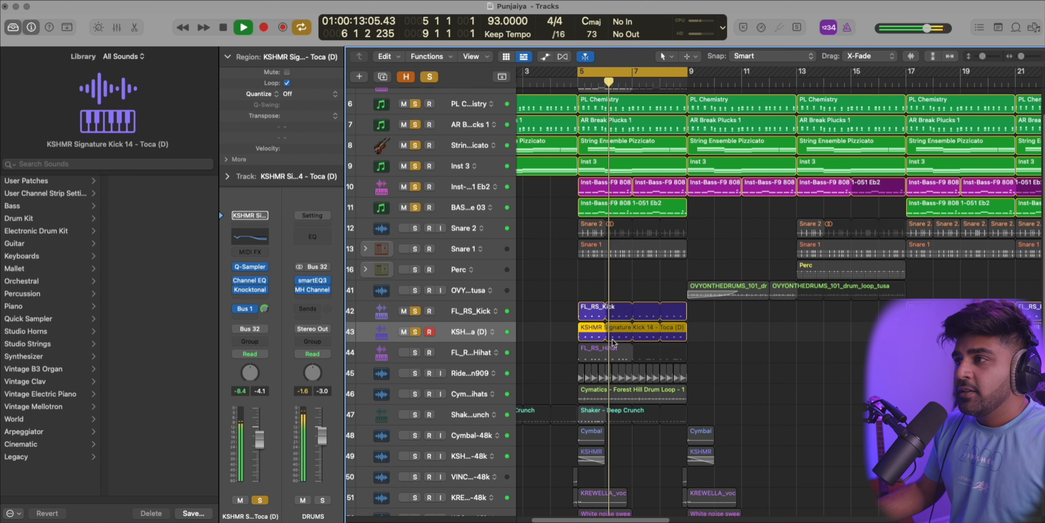
pyautogui.press('space')
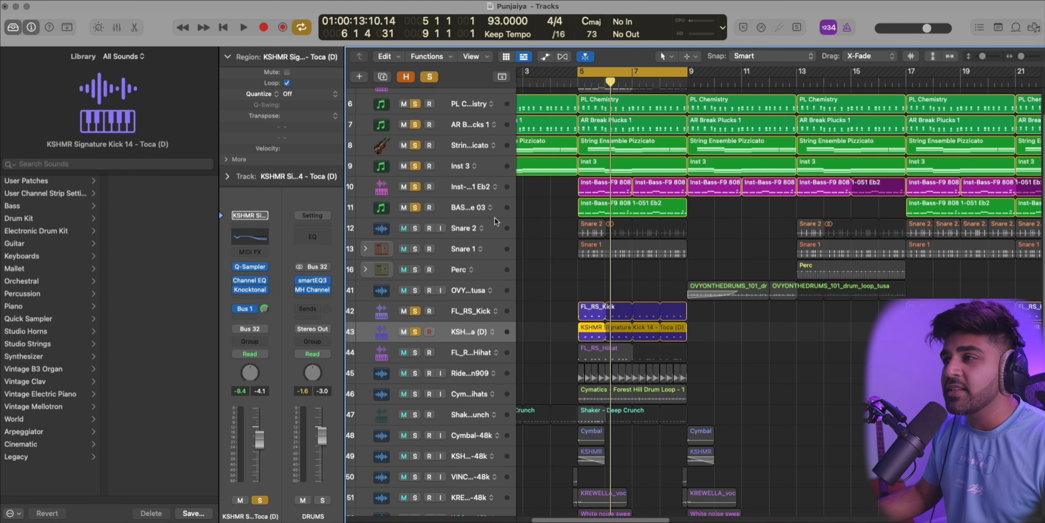
# Step: Check the KSHMR kick's Bus 1 send, then view the Pro-C 2 compressor on the BASS bus and close the plug-in windows
pyautogui.click(250, 308)
pyautogui.click(320, 248)
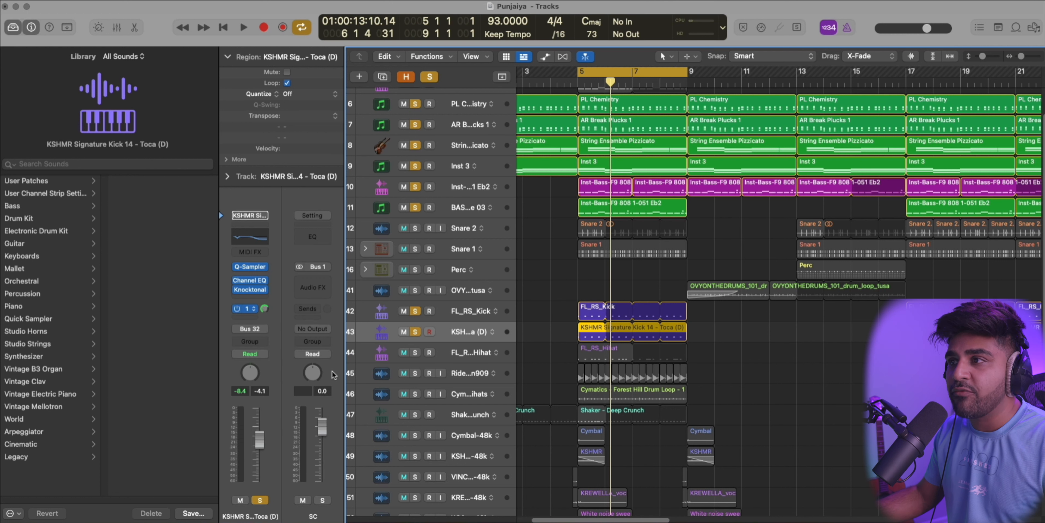
pyautogui.click(444, 217)
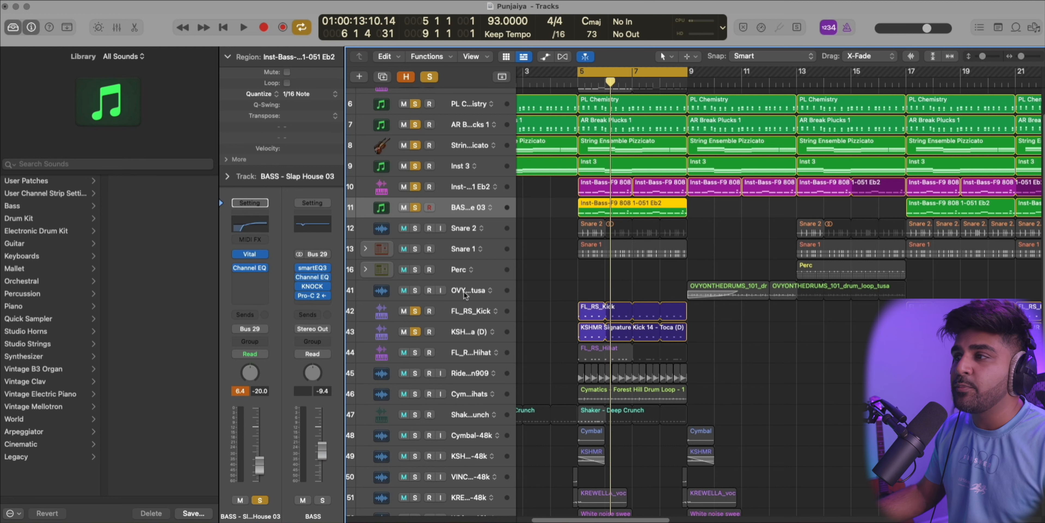
pyautogui.click(350, 252)
pyautogui.click(312, 295)
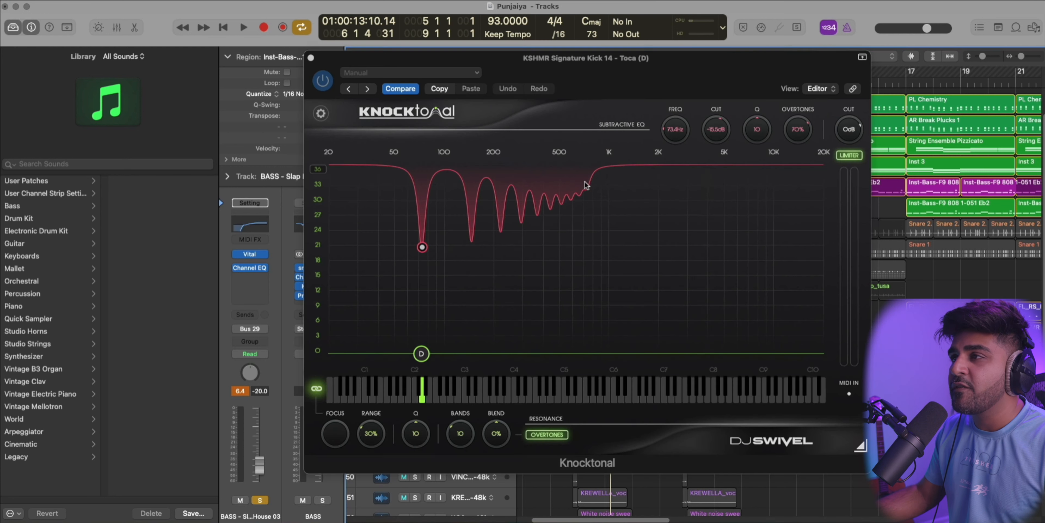
pyautogui.moveTo(698, 68); pyautogui.dragTo(550, 89)
pyautogui.press('super+w')
pyautogui.click(320, 293)
pyautogui.press('super+w')
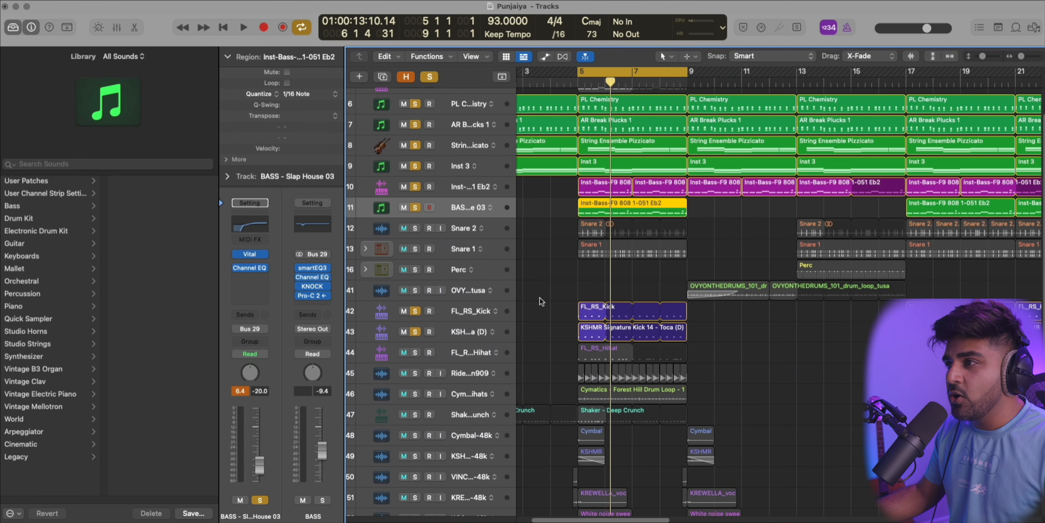
# Step: Add Snare 2 to the soloed tracks and play the loop, then add Snare 1 and play it again
pyautogui.click(416, 228)
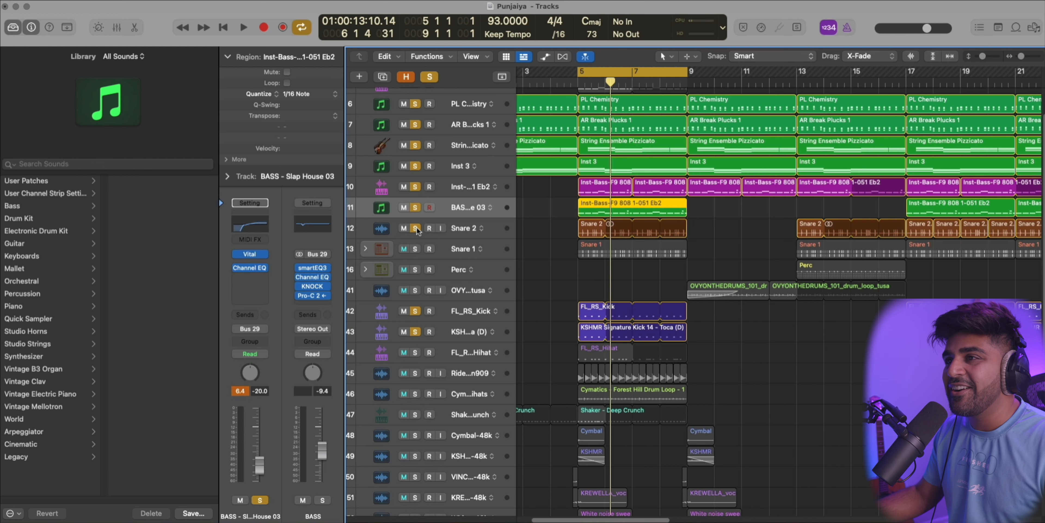
pyautogui.press('space')
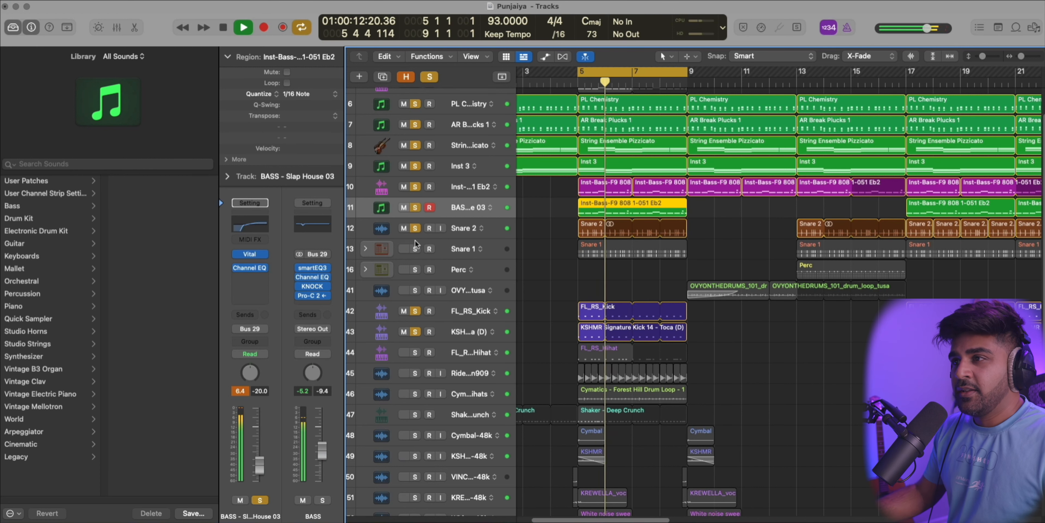
pyautogui.press('space')
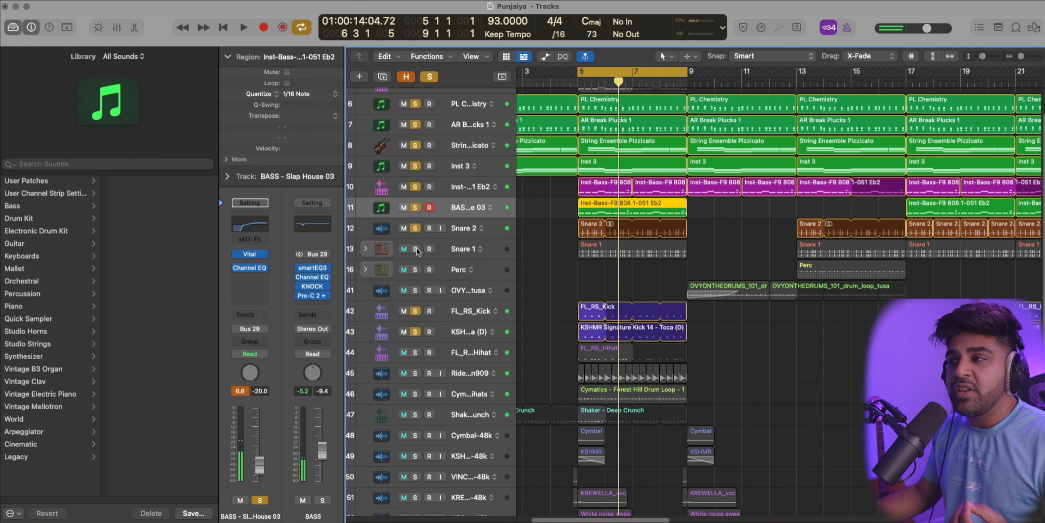
pyautogui.click(416, 248)
pyautogui.press('space')
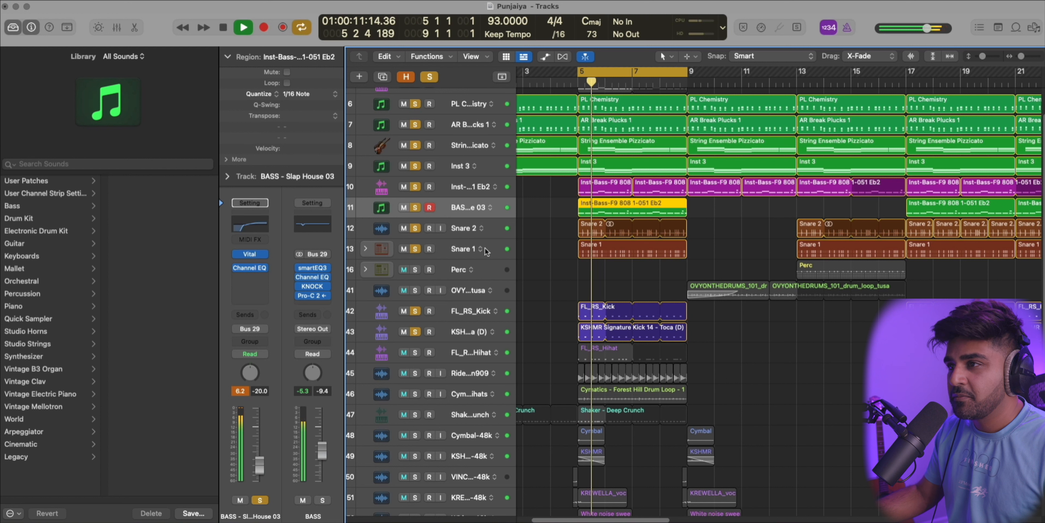
# Step: Move the Snare 2 and Snare 1 tracks together to directly above FL_RS_Kick and stop playback
pyautogui.click(456, 227)
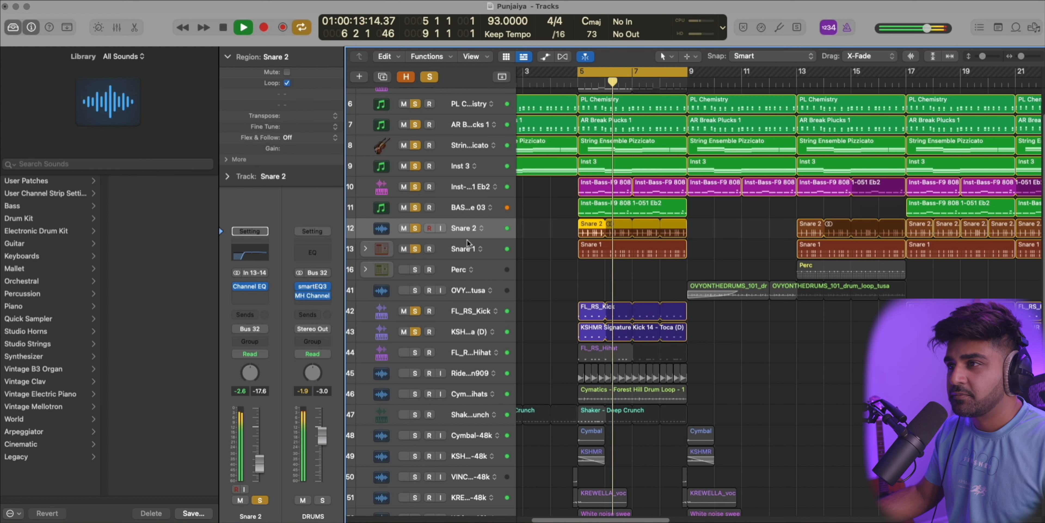
pyautogui.keyDown('shift'); pyautogui.click(467, 242); pyautogui.keyUp('shift')
pyautogui.moveTo(471, 242); pyautogui.dragTo(519, 287)
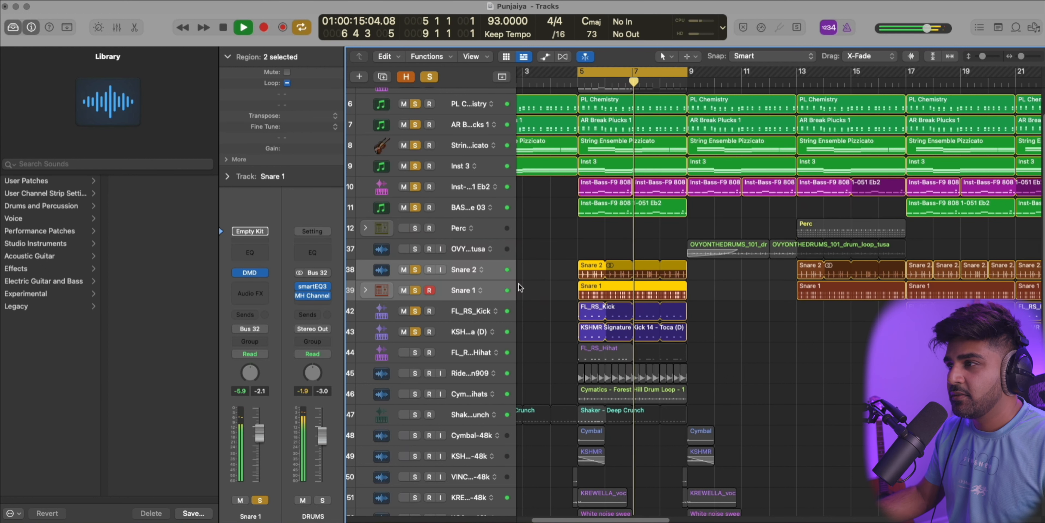
pyautogui.press('space')
# Step: Add FL_RS_Hihat to the soloed tracks and play the loop while viewing the hi-hat region's notes, closing the note editor again
pyautogui.scroll(-1, 495, 289)
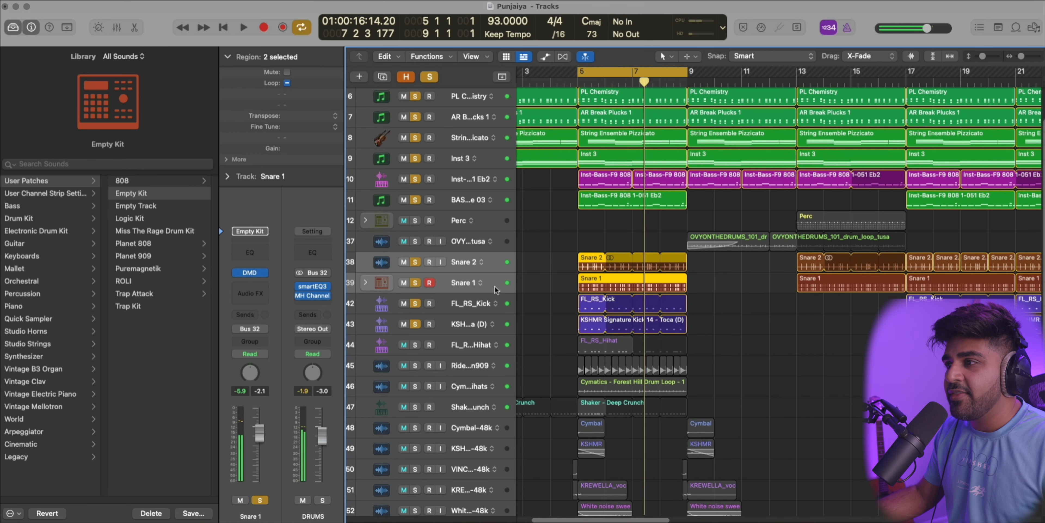
pyautogui.scroll(-1, 428, 409)
pyautogui.click(415, 333)
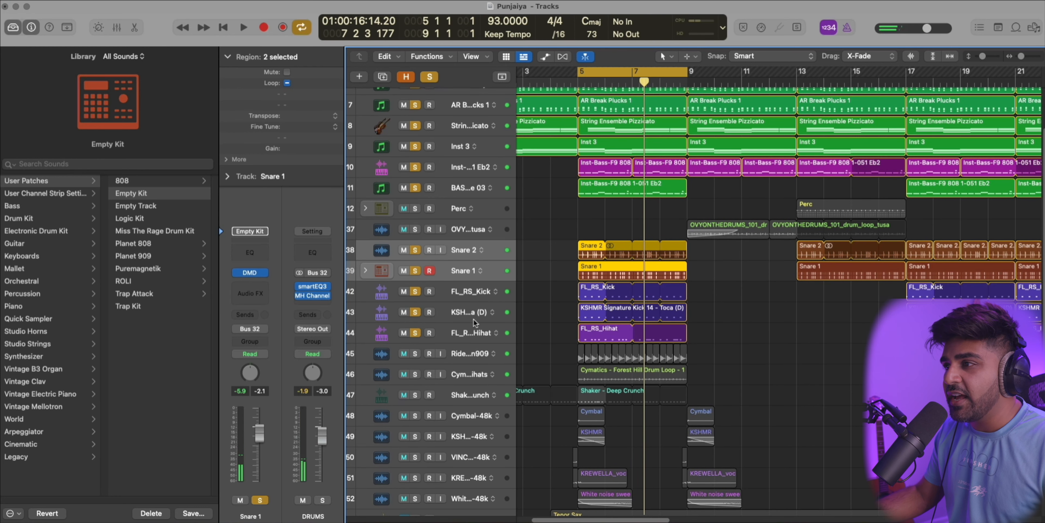
pyautogui.press('space')
pyautogui.doubleClick(590, 331)
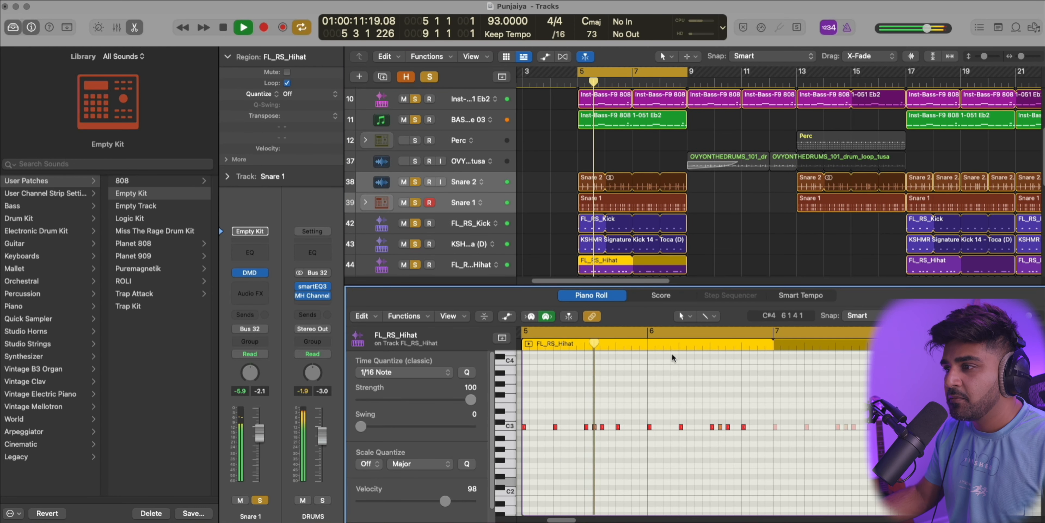
pyautogui.press('e')
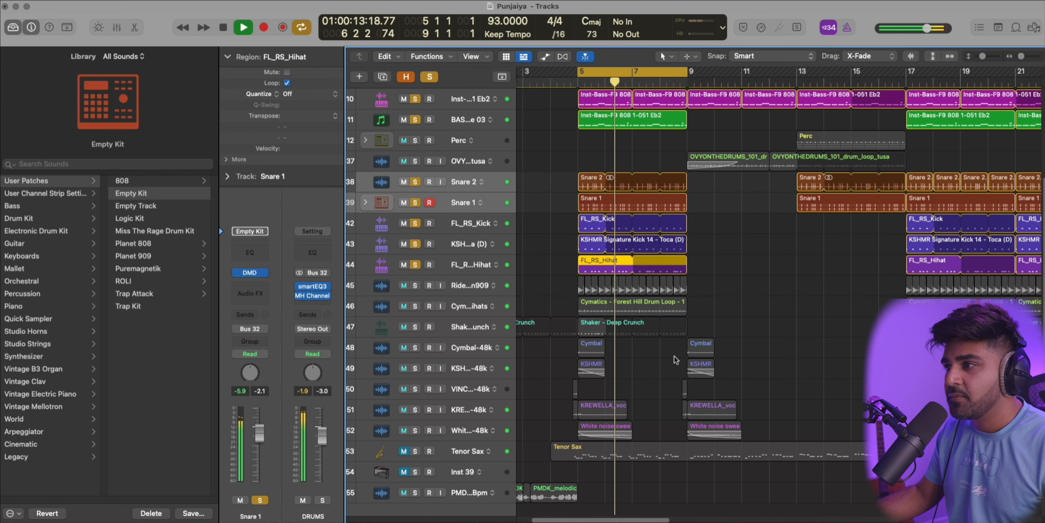
pyautogui.press('space')
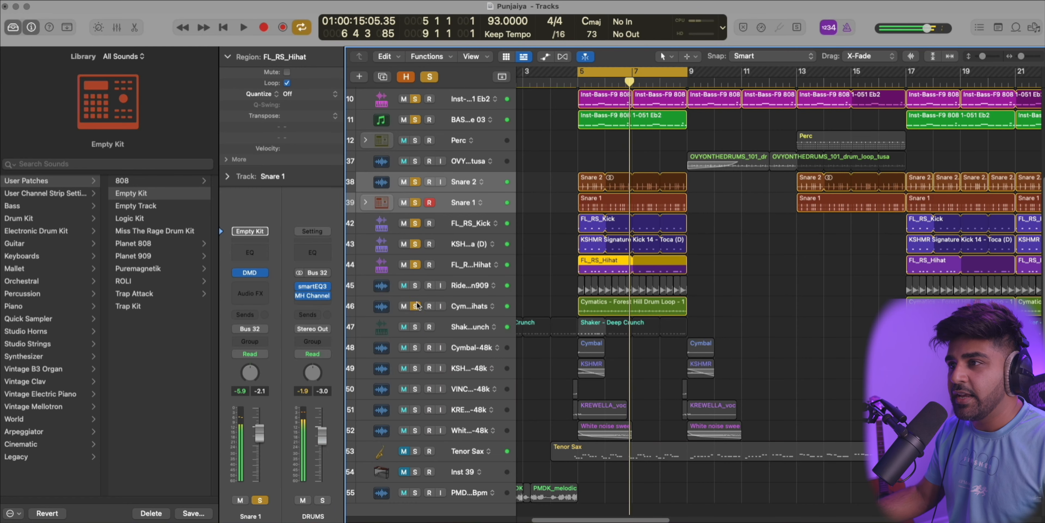
# Step: Play the loop with the Cymatics Forest Hill hi-hat track added to the soloed tracks
pyautogui.click(465, 305)
pyautogui.press('space')
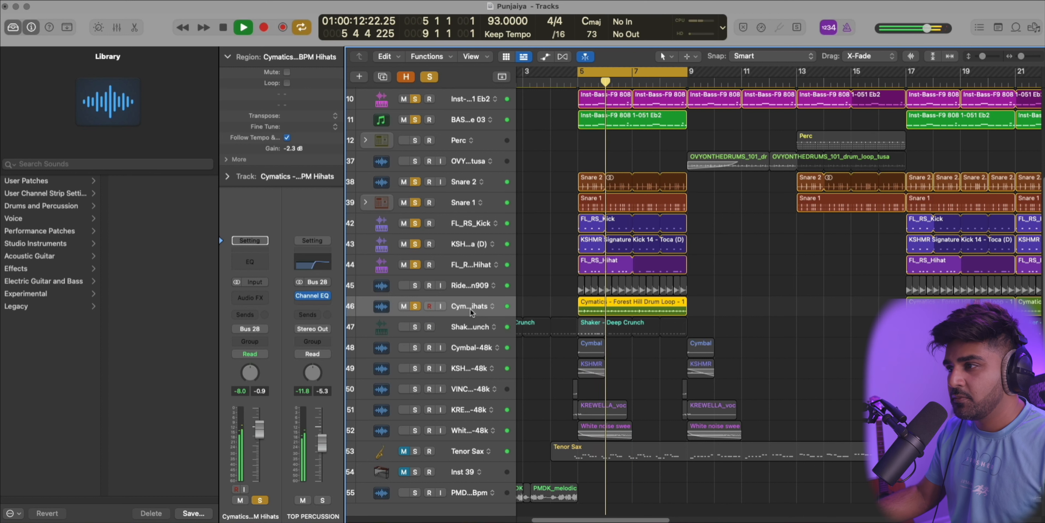
pyautogui.press('space')
# Step: Add the Shaker - Deep Crunch track to the solos and listen to the loop with its channel strip shown
pyautogui.click(415, 327)
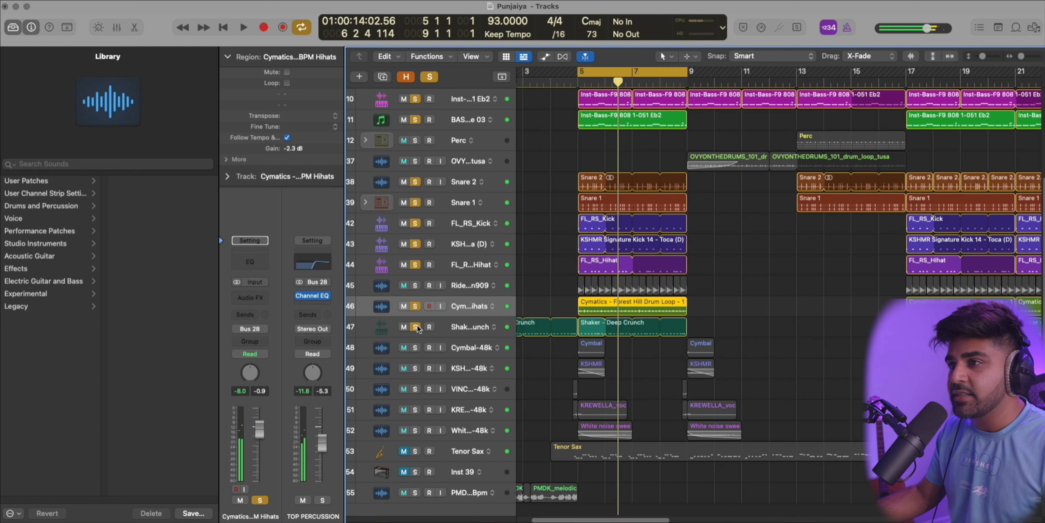
pyautogui.press('space')
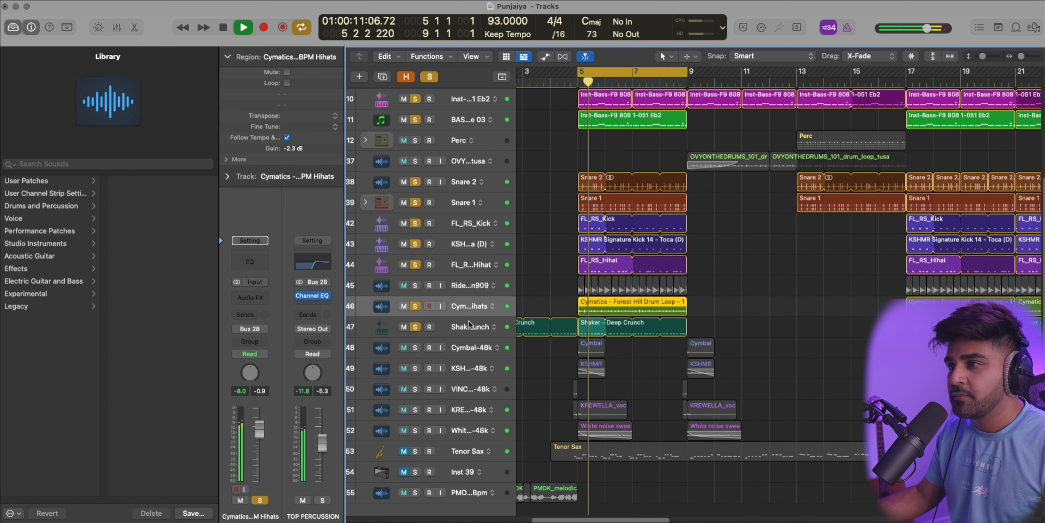
pyautogui.click(462, 328)
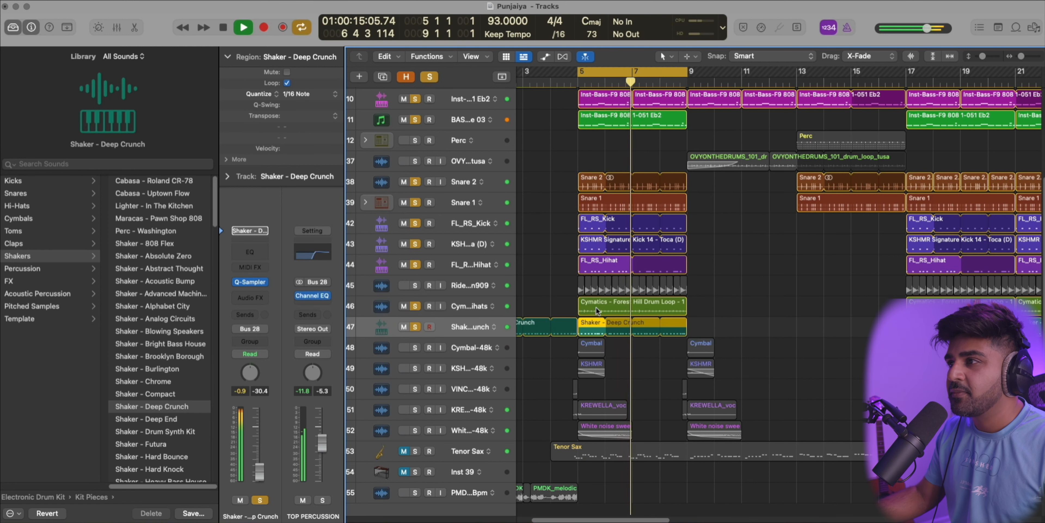
pyautogui.scroll(1, 593, 311)
pyautogui.press('space')
pyautogui.scroll(1, 424, 299)
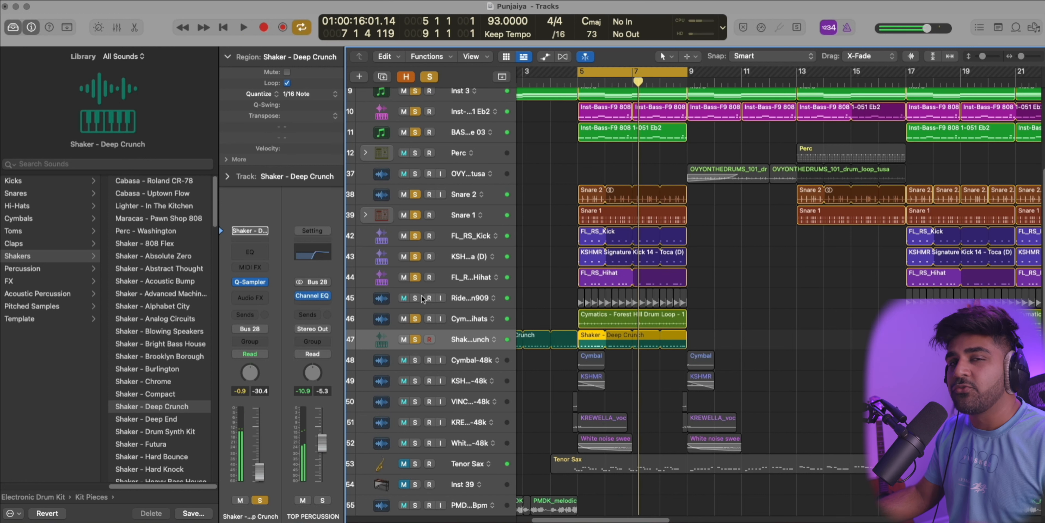
# Step: Play the loop again and bring in the Ride_Modern909 track by soloing it during playback
pyautogui.click(469, 321)
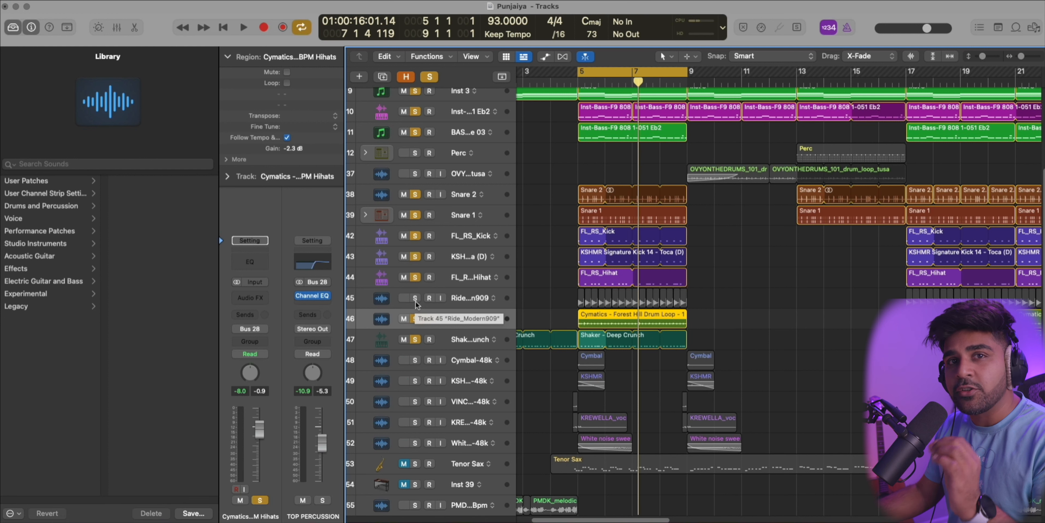
pyautogui.press('space')
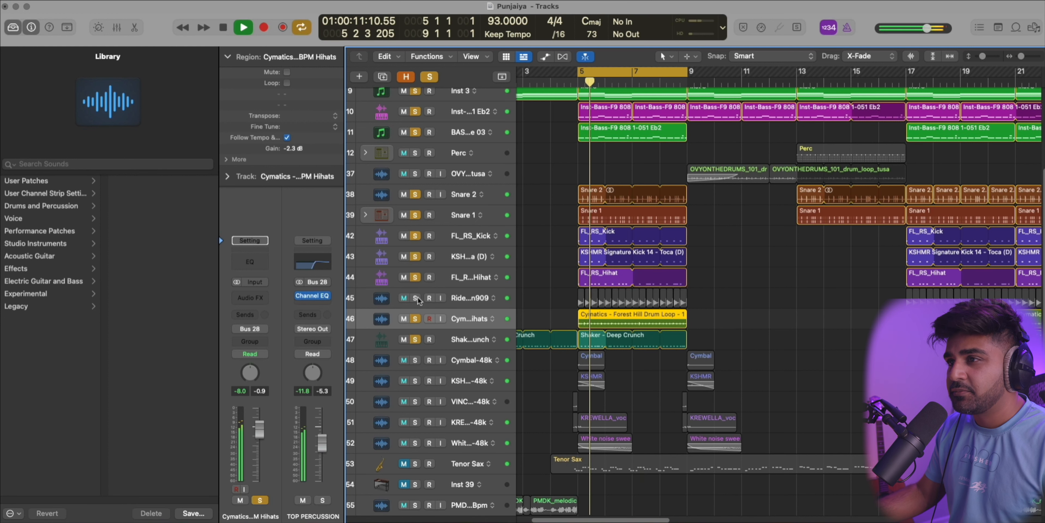
pyautogui.click(415, 298)
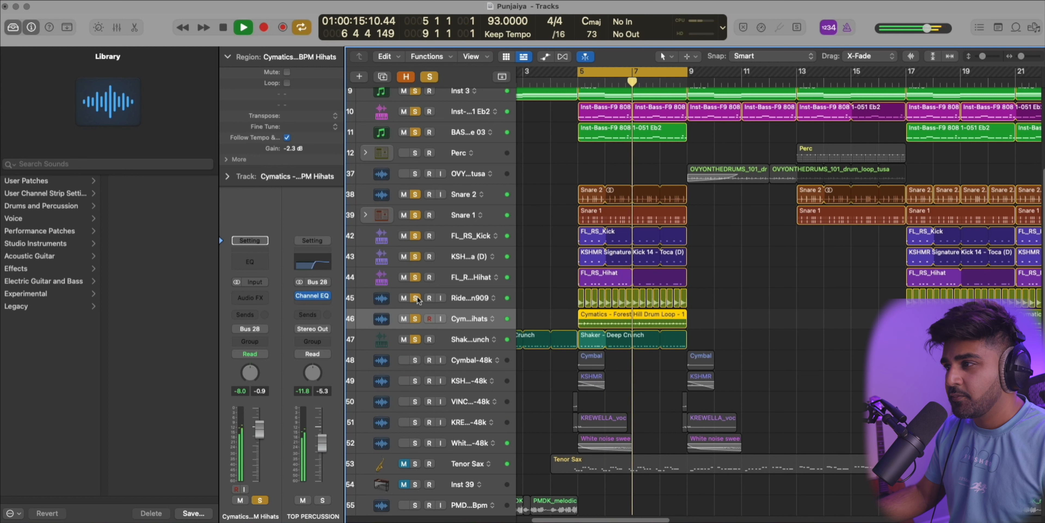
pyautogui.press('space')
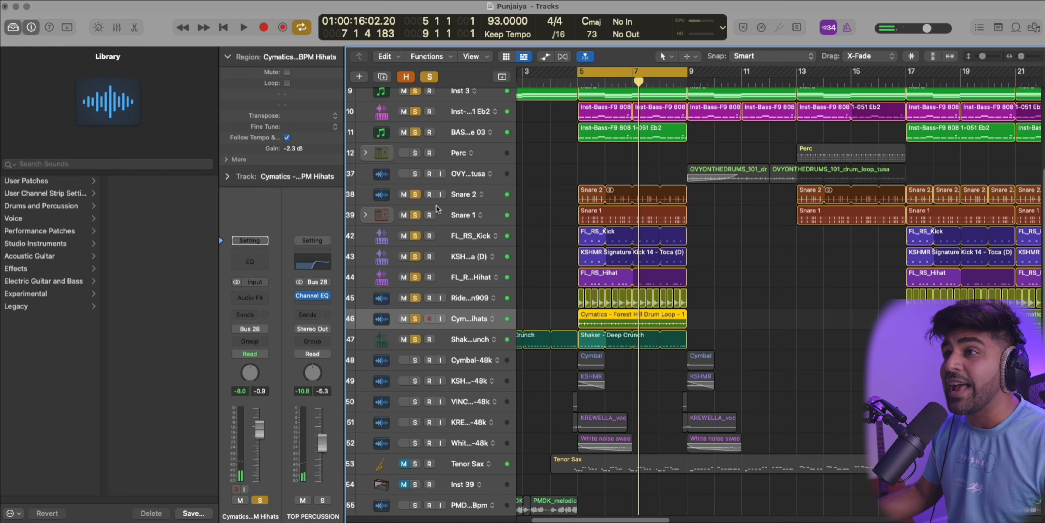
# Step: Clear all solos, turn off cycling and play the full arrangement from about bar 4 into bar 6
pyautogui.scroll(-3, 475, 247)
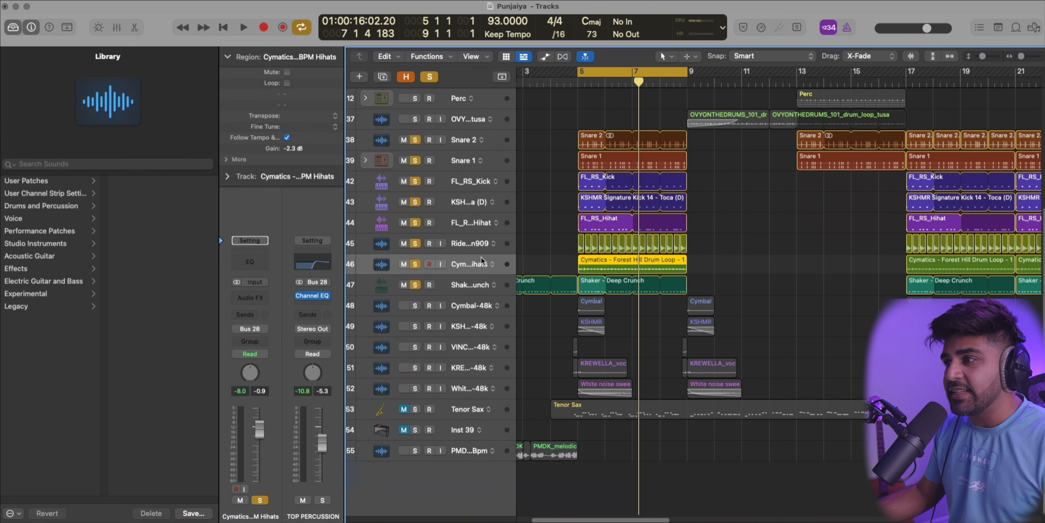
pyautogui.click(432, 78)
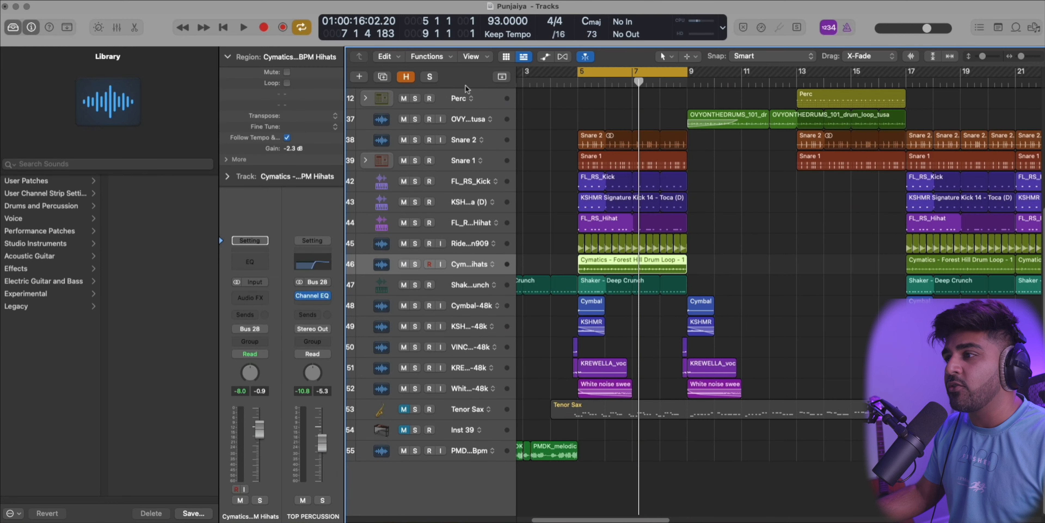
pyautogui.click(592, 71)
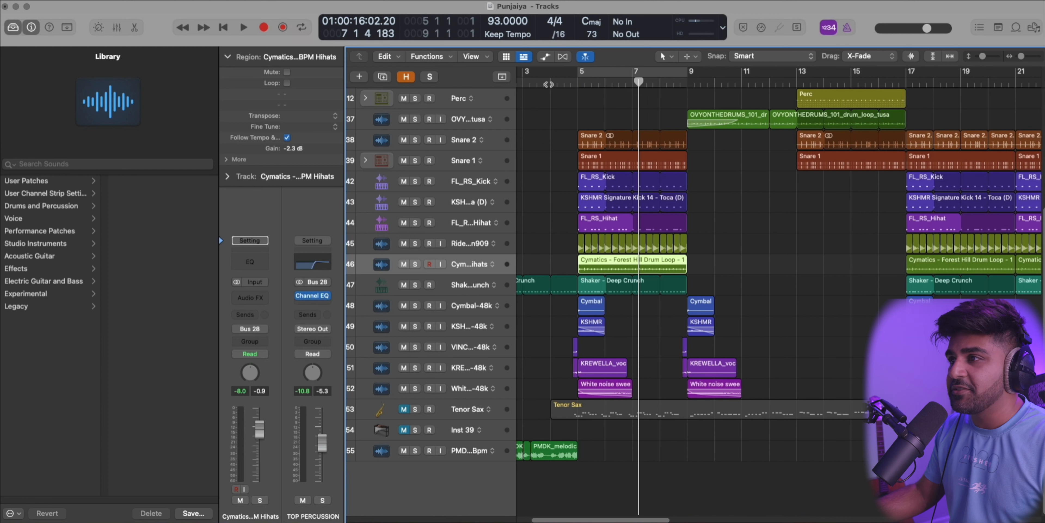
pyautogui.click(549, 84)
pyautogui.press('space')
pyautogui.hscroll(-3, 613, 366)
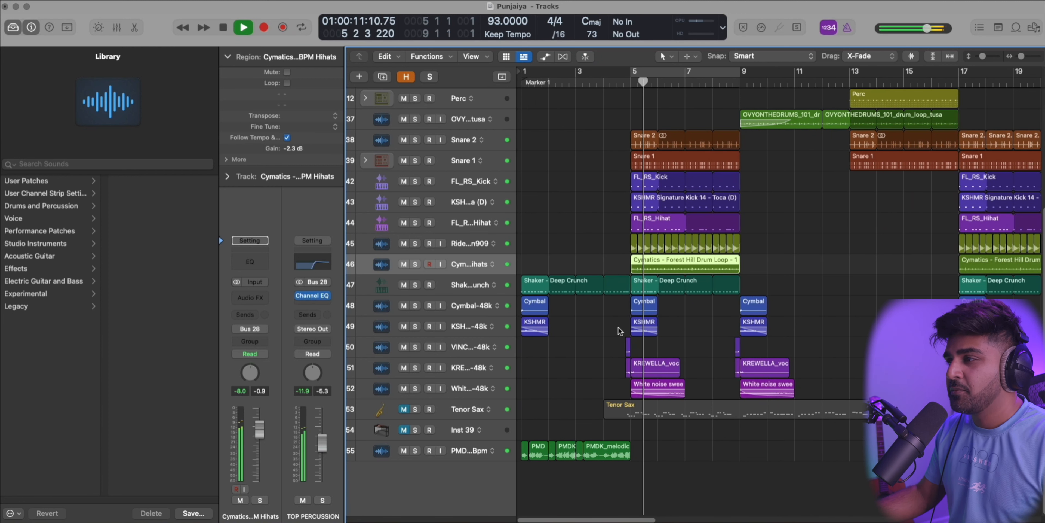
pyautogui.press('space')
# Step: Set the cycle range from bar 1 to bar 5, solo the PMDK melodic track and listen to it
pyautogui.moveTo(523, 73); pyautogui.dragTo(631, 83)
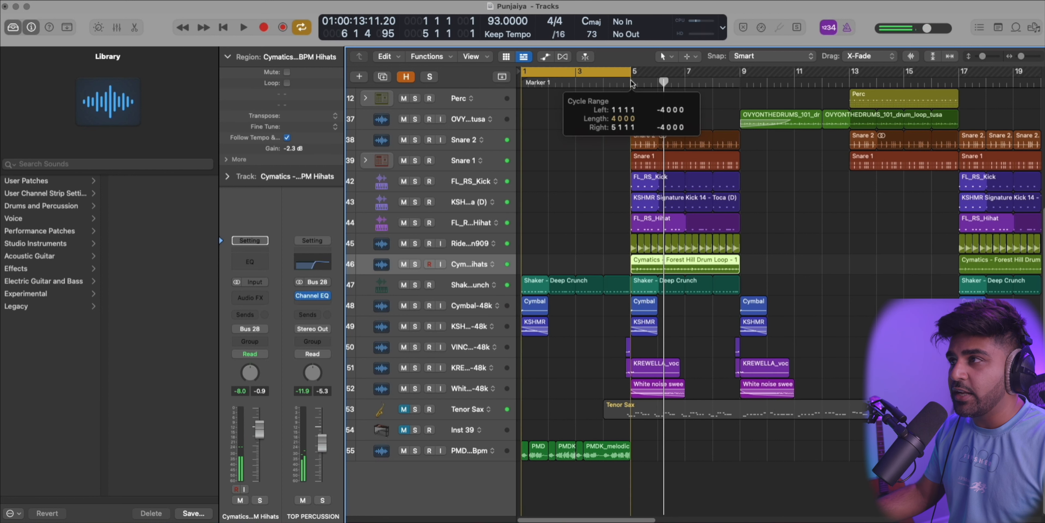
pyautogui.click(416, 449)
pyautogui.press('space')
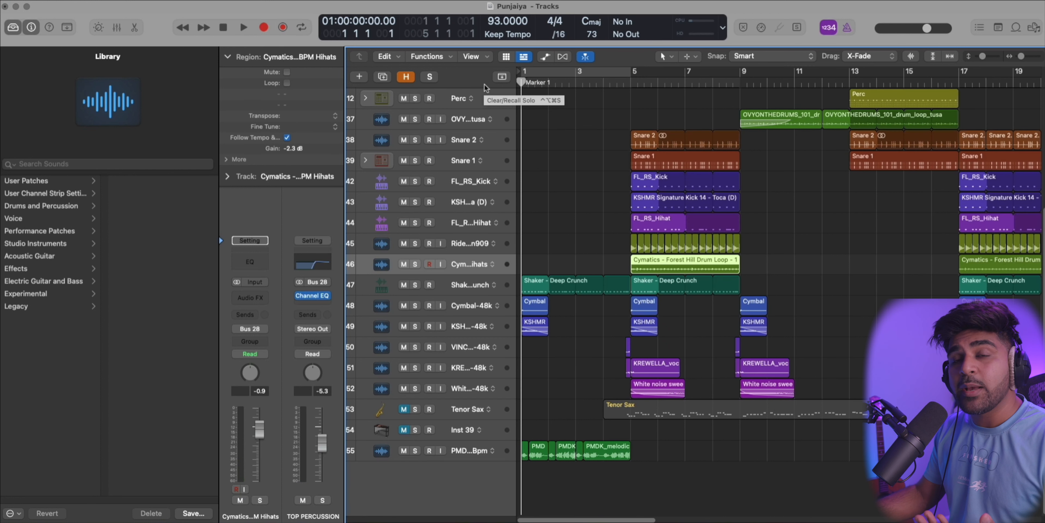
# Step: Reduce the track heights until all tracks fit, and switch the Tenor Sax track's mute off and back on
pyautogui.scroll(6, 641, 147)
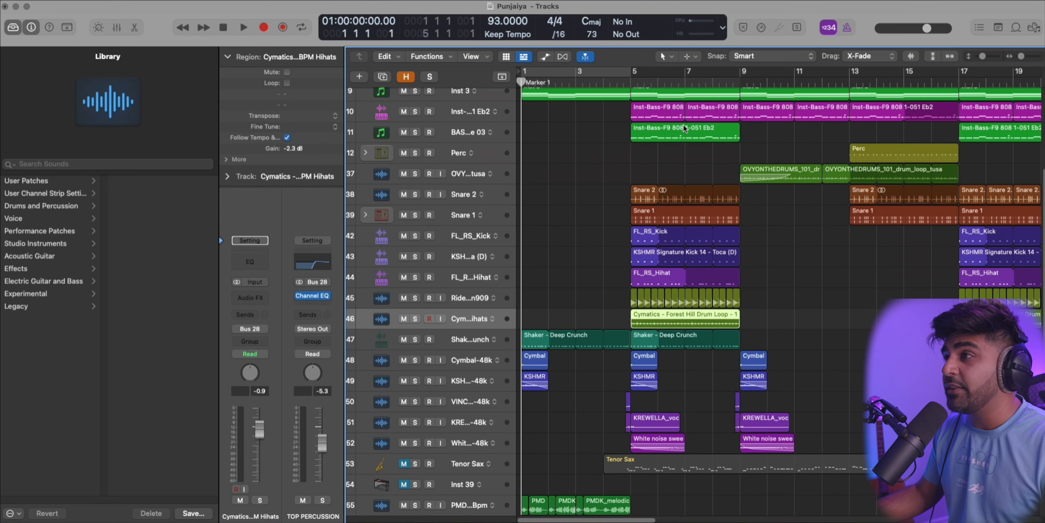
pyautogui.moveTo(986, 57); pyautogui.dragTo(977, 57)
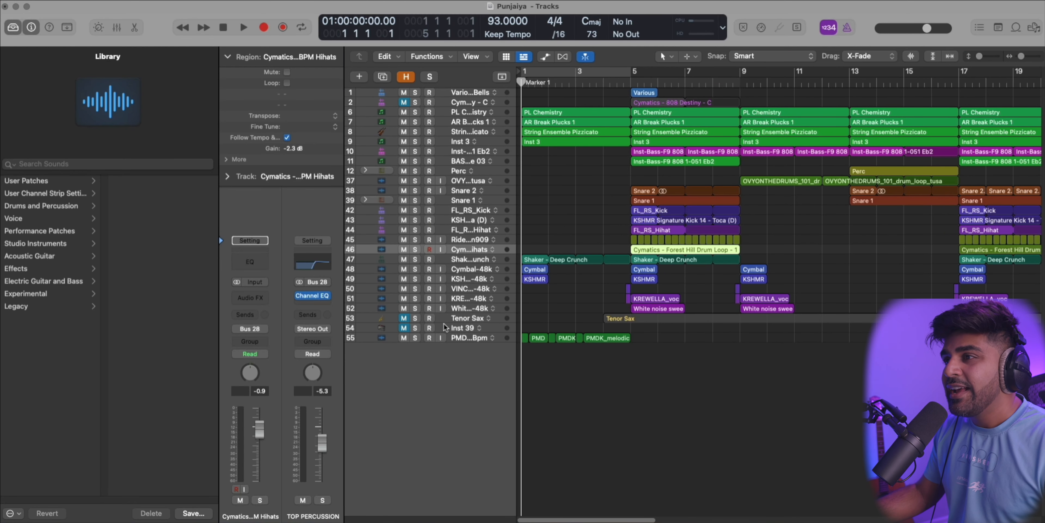
pyautogui.hscroll(5, 567, 322)
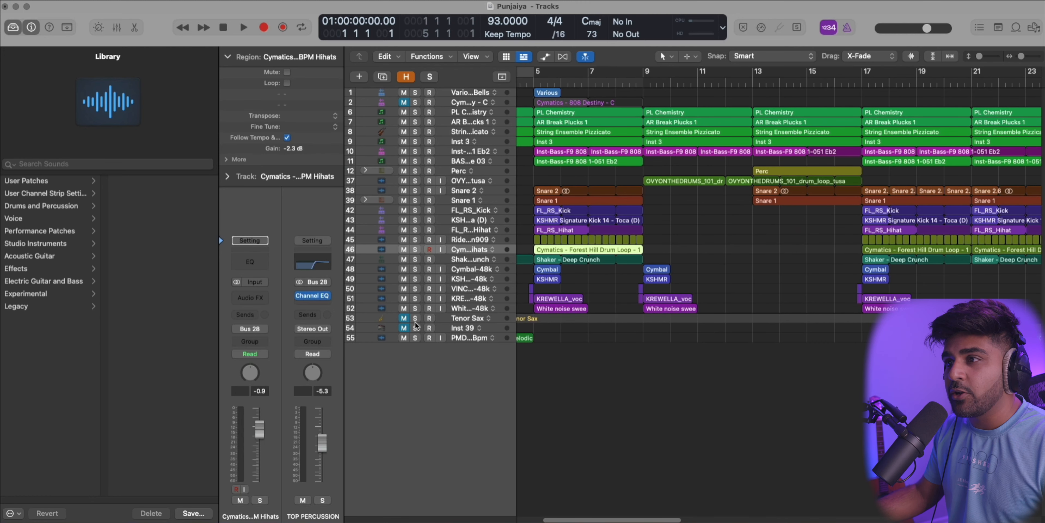
pyautogui.click(404, 317)
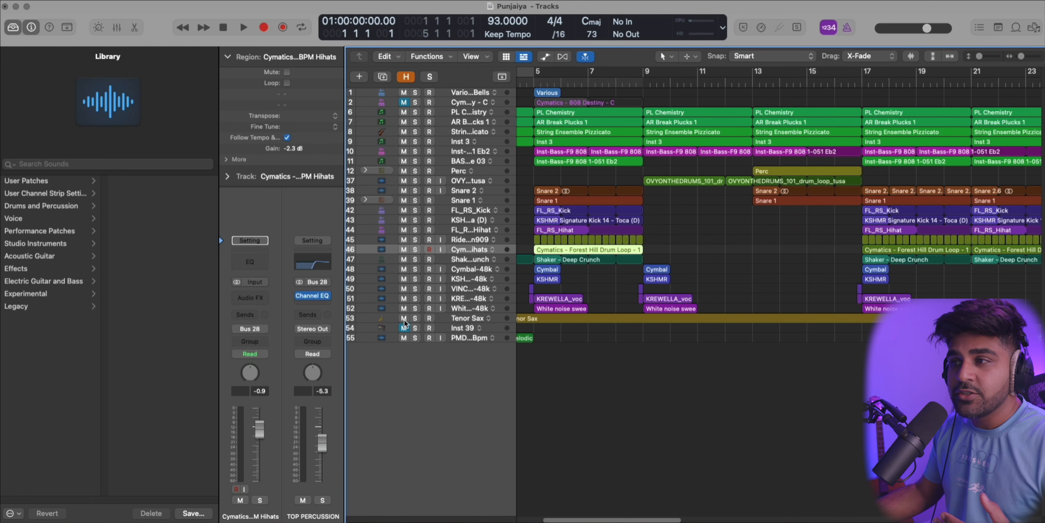
pyautogui.click(404, 320)
# Step: Move the Tenor Sax and Inst 39 tracks together to the top of the track list and select the Cymatics - 808 Destiny track
pyautogui.click(475, 327)
pyautogui.keyDown('shift'); pyautogui.click(471, 317); pyautogui.keyUp('shift')
pyautogui.moveTo(471, 317); pyautogui.dragTo(517, 121)
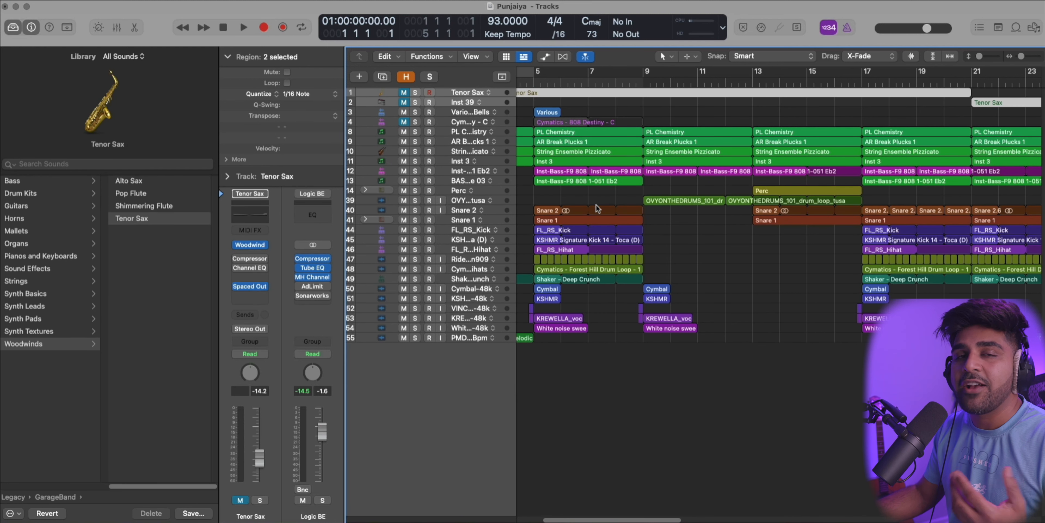
pyautogui.click(452, 121)
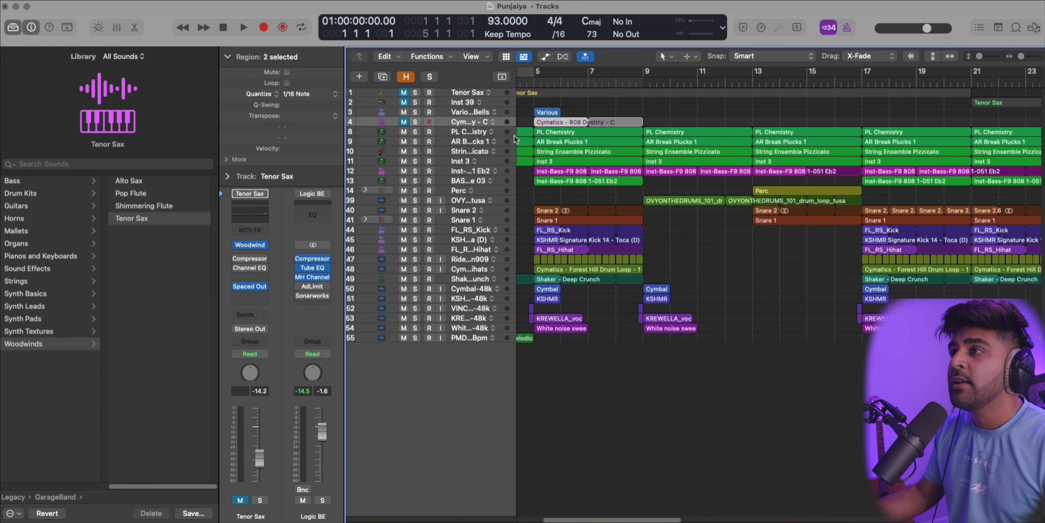
pyautogui.hscroll(-3, 593, 241)
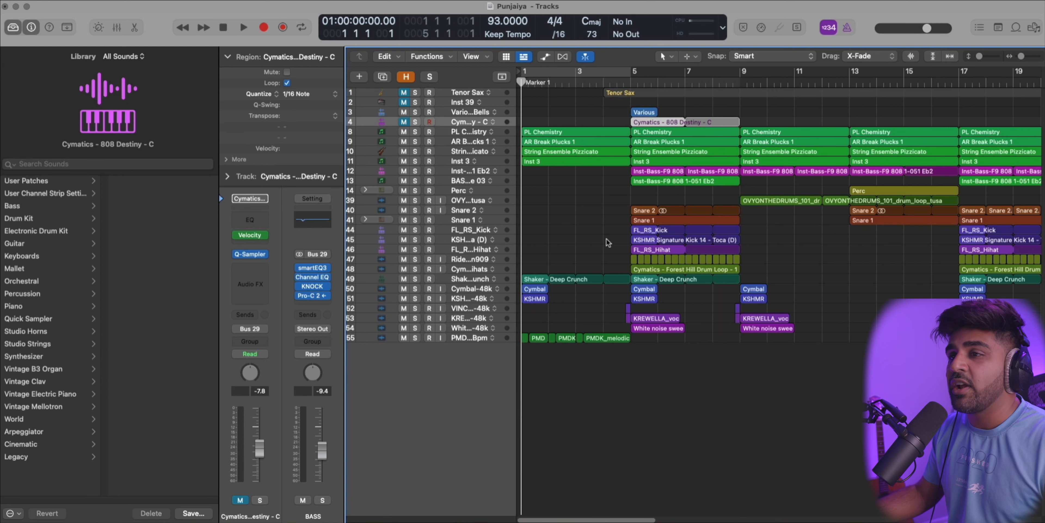
# Step: Open the mixer and examine the DRUMS, Melodics, FX, BASS and TOP PERCUSSION bus channels with their plug-ins
pyautogui.press('x')
pyautogui.hscroll(10, 510, 478)
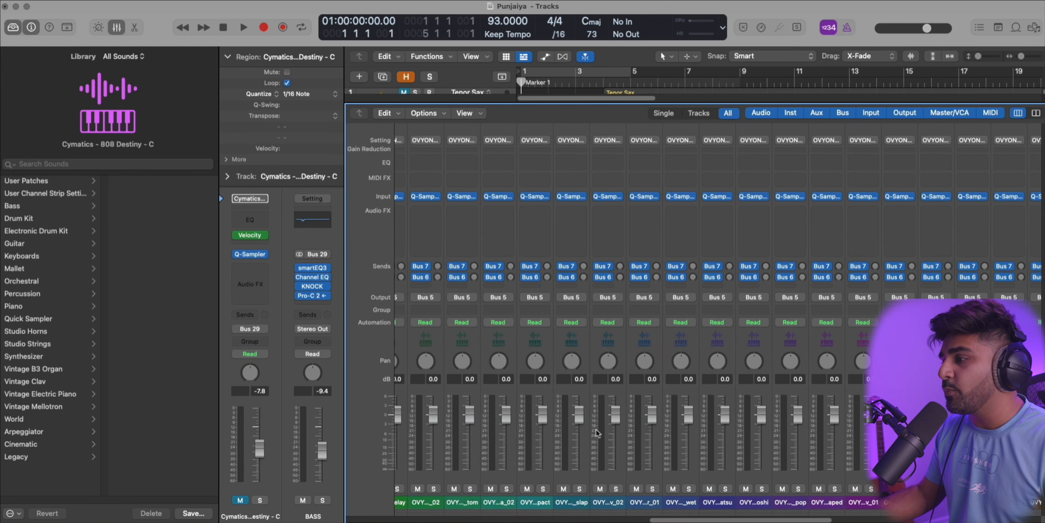
pyautogui.hscroll(-10, 596, 431)
pyautogui.click(490, 505)
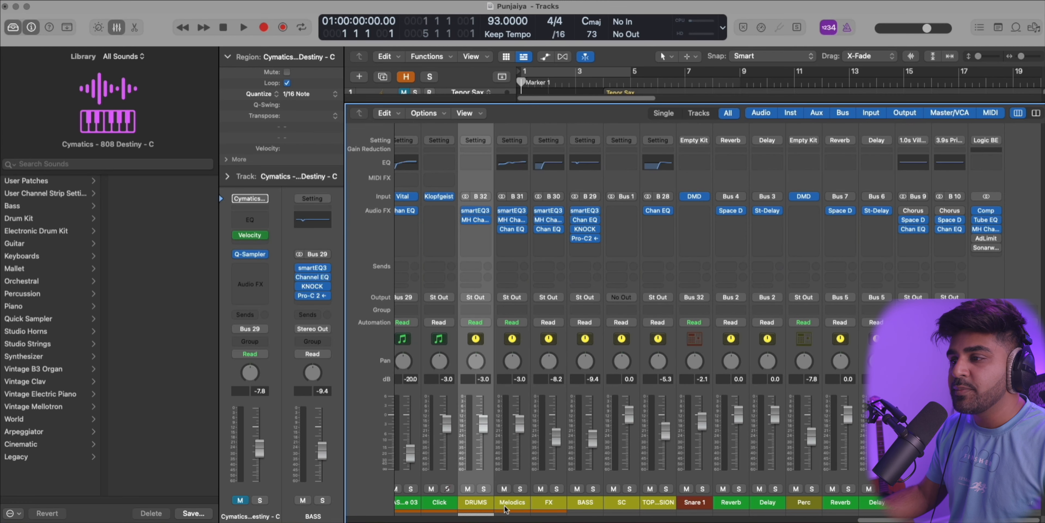
pyautogui.click(514, 502)
pyautogui.click(546, 503)
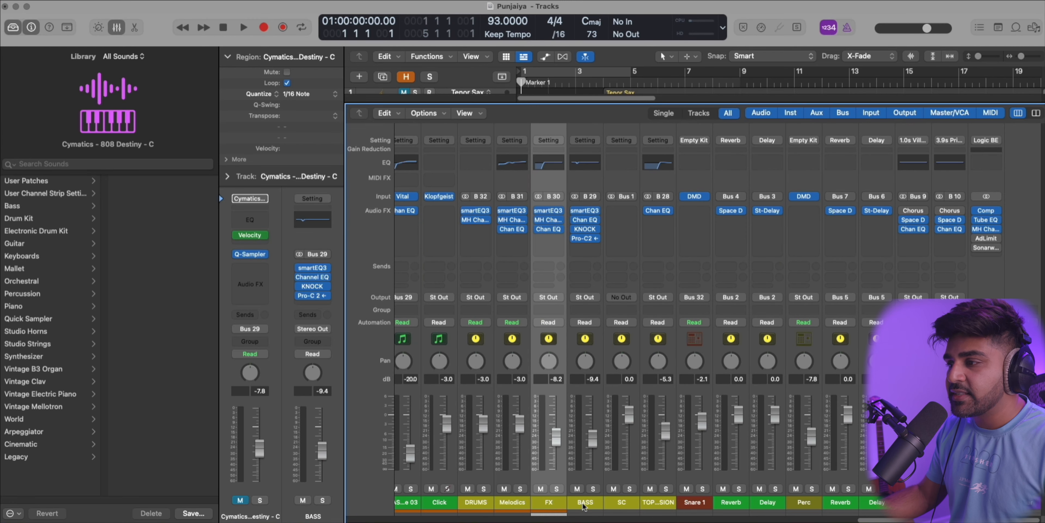
pyautogui.click(584, 503)
pyautogui.click(660, 503)
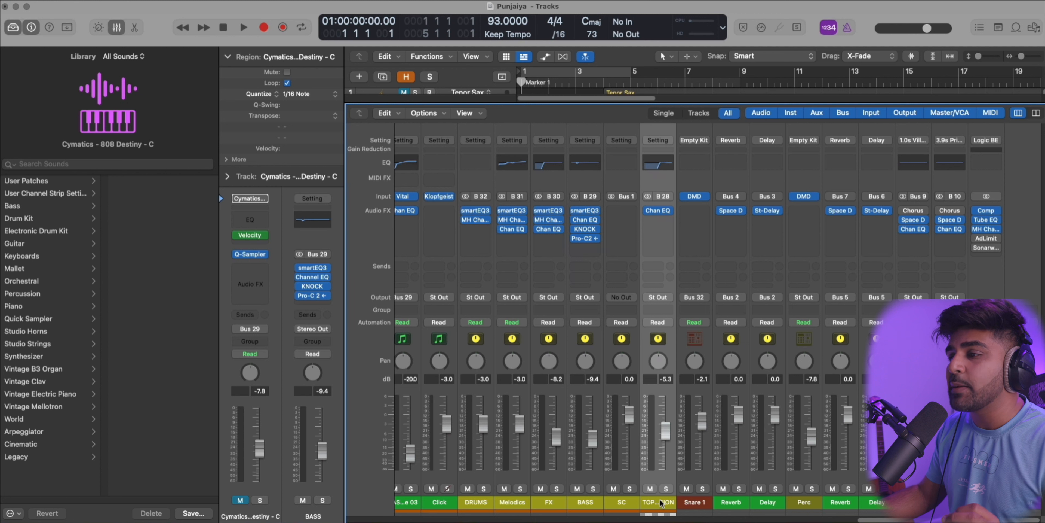
pyautogui.click(548, 503)
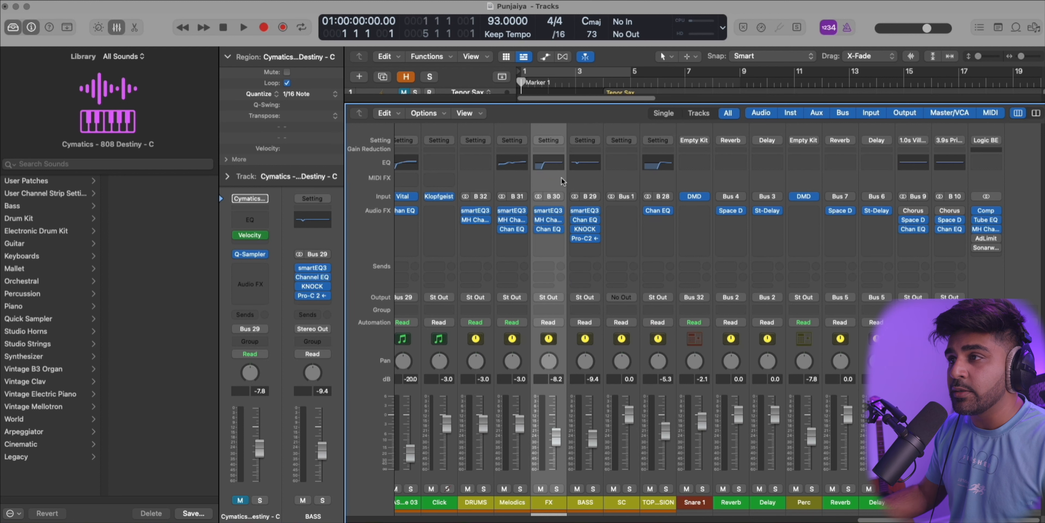
pyautogui.click(478, 502)
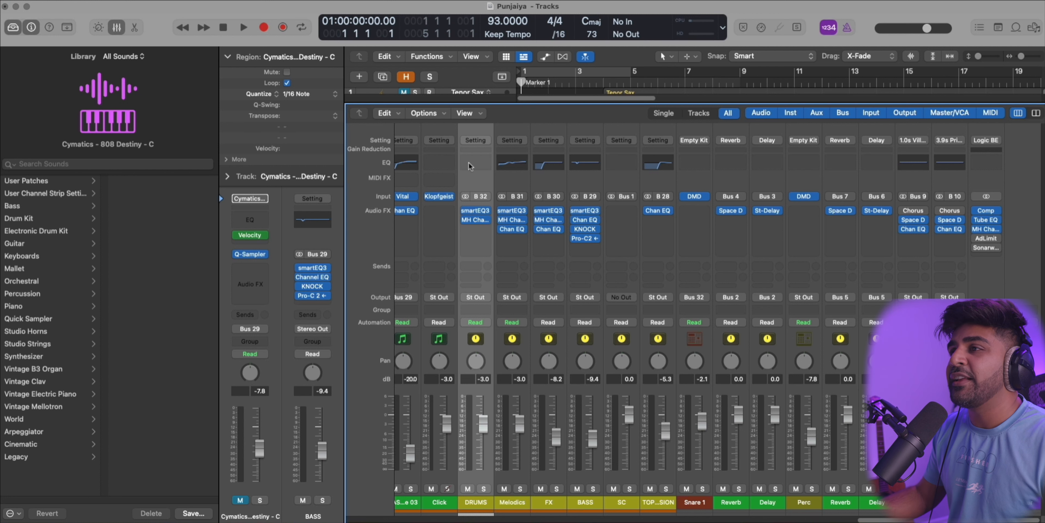
# Step: Inspect the DRUMS bus's smart:EQ 3 curve, and solo the DRUMS, Melodics, FX, BASS and TOP PERCUSSION buses
pyautogui.click(480, 213)
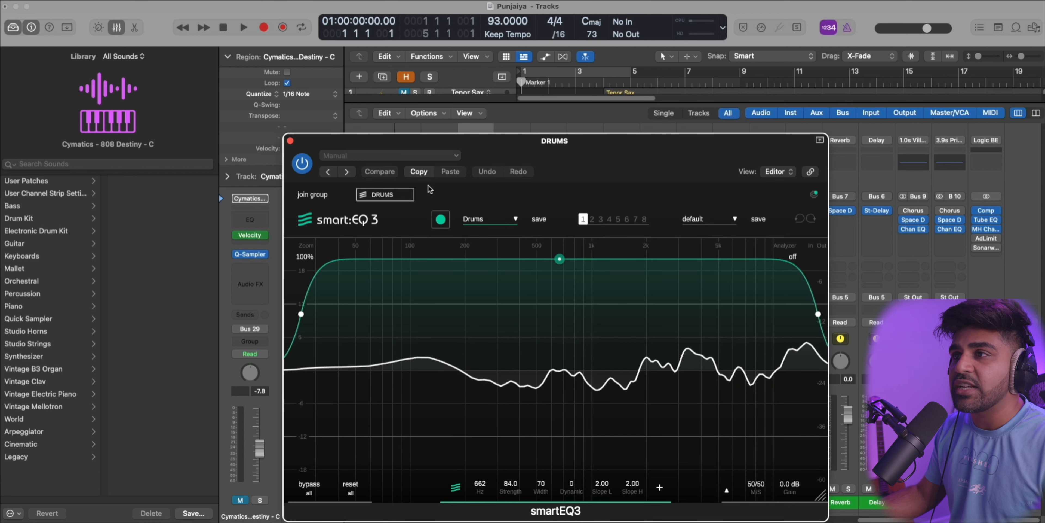
pyautogui.click(291, 142)
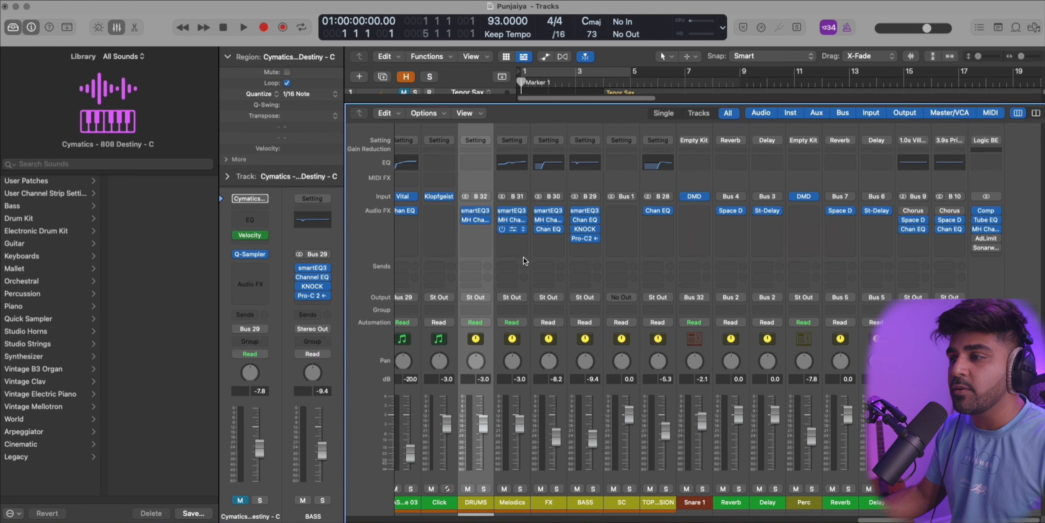
pyautogui.click(484, 489)
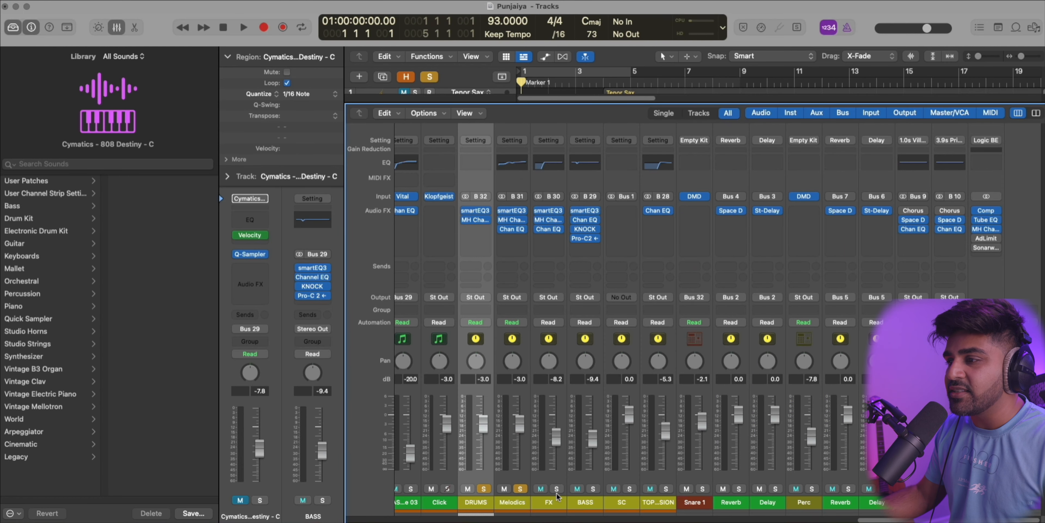
pyautogui.click(593, 489)
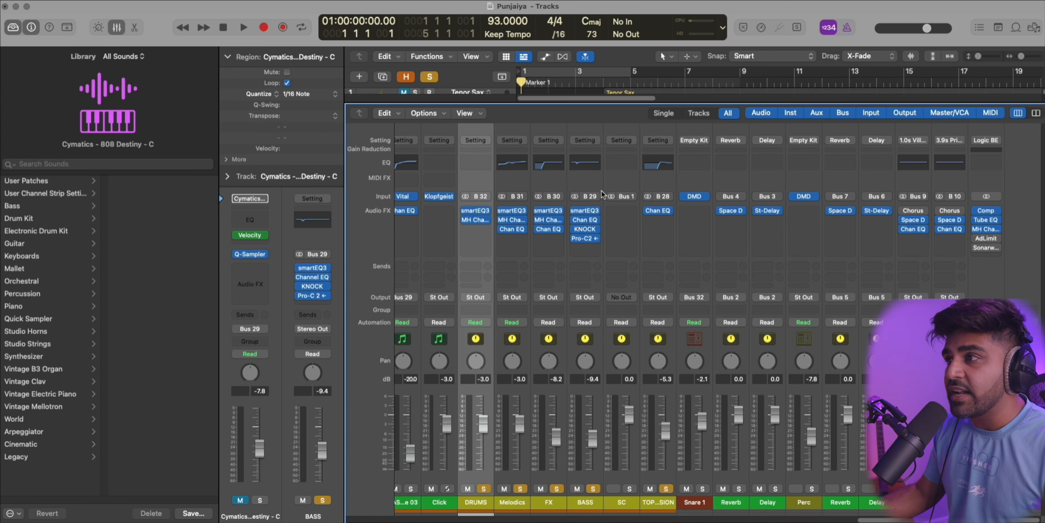
# Step: Select the DRUMS, Melodics, FX and BASS buses and compare playback of bars 5 to 9 with their smartEQ3 plug-ins enabled and bypassed
pyautogui.keyDown('shift'); pyautogui.click(599, 501); pyautogui.keyUp('shift')
pyautogui.click(575, 210)
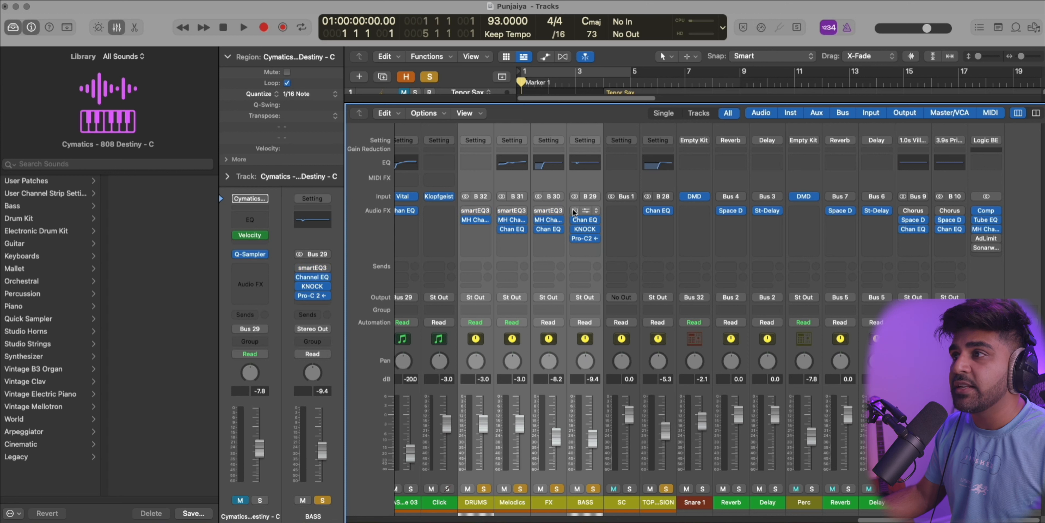
pyautogui.click(575, 210)
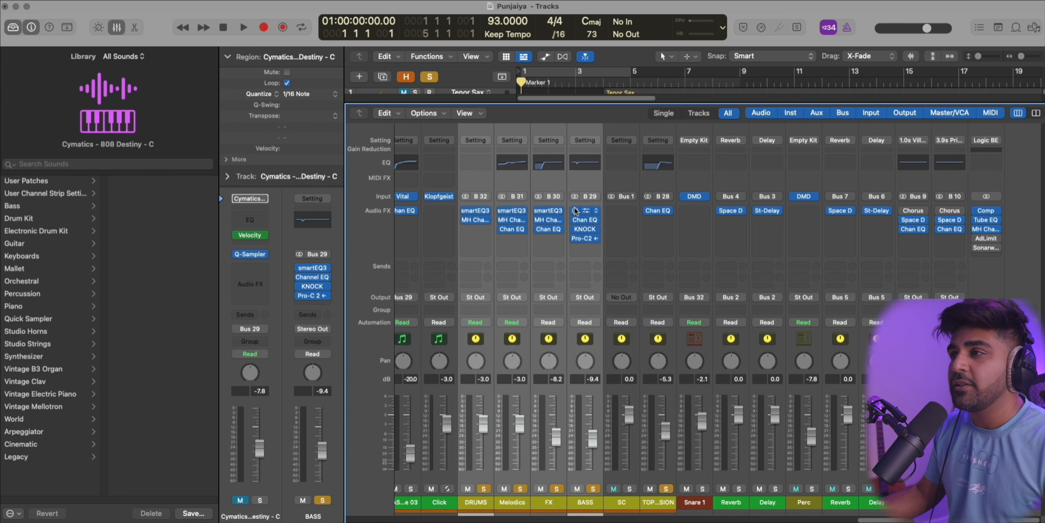
pyautogui.press('space')
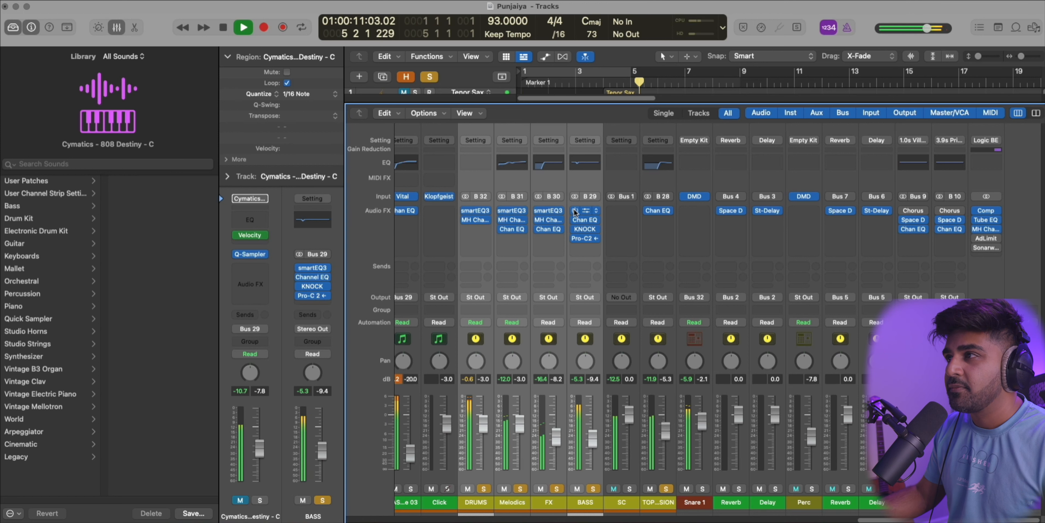
pyautogui.moveTo(631, 82); pyautogui.dragTo(738, 84)
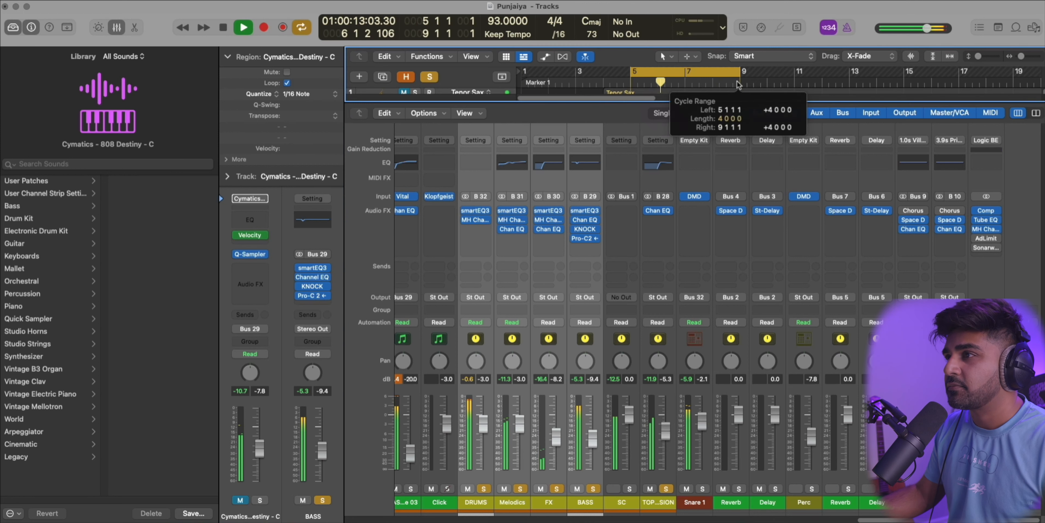
pyautogui.click(575, 209)
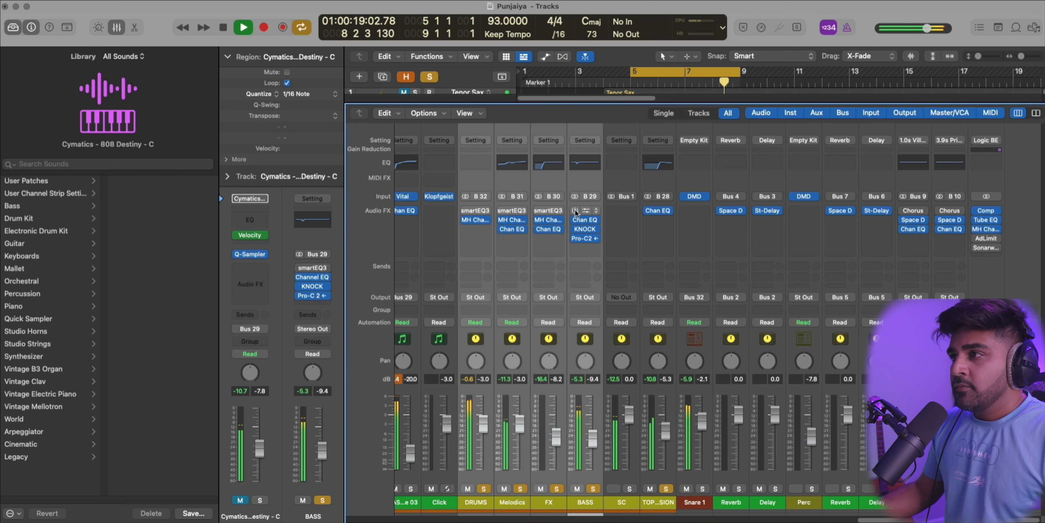
pyautogui.press('space')
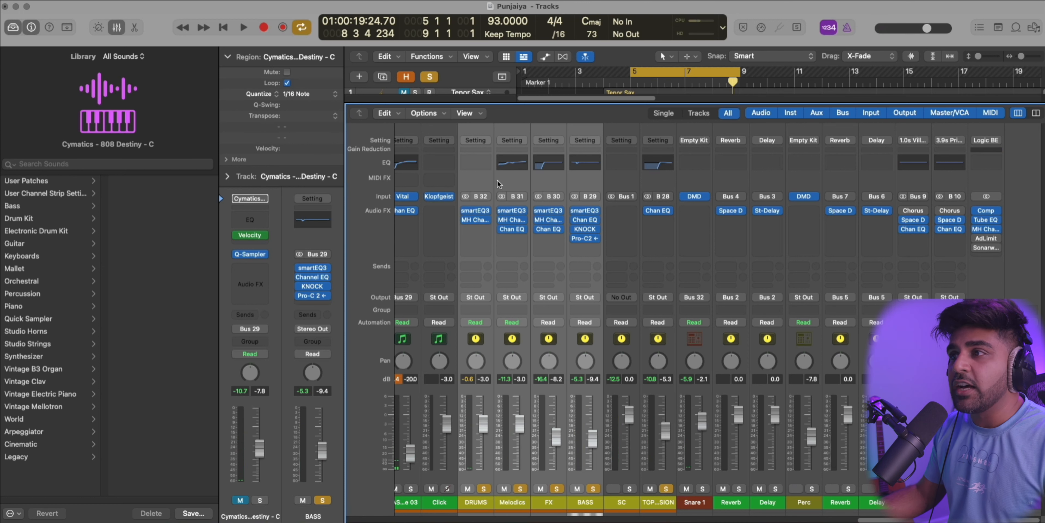
# Step: Examine the Gentle DrumKit Compressor settings in the DRUMS bus's MH ChannelStrip and select the BASS bus
pyautogui.moveTo(478, 221)
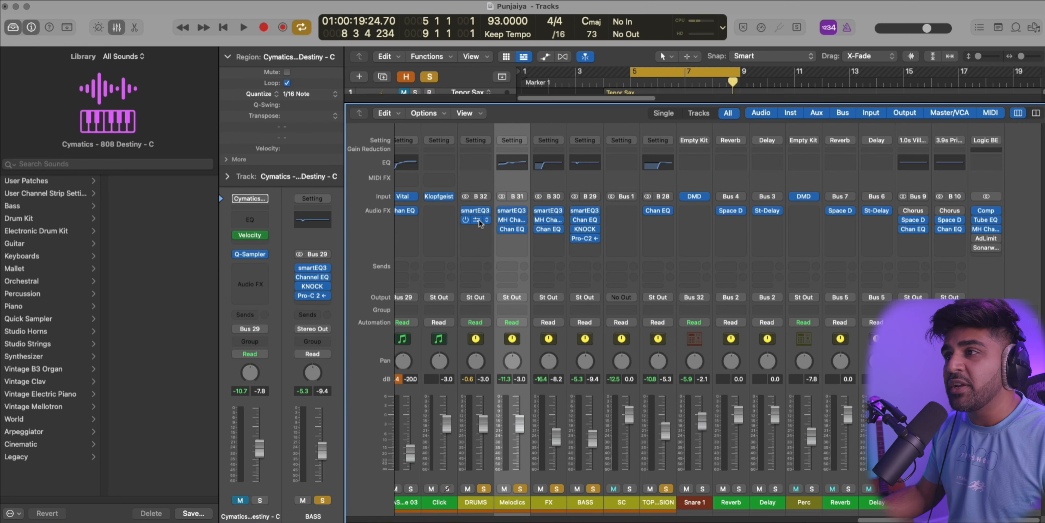
pyautogui.click(478, 222)
pyautogui.moveTo(601, 120); pyautogui.dragTo(591, 30)
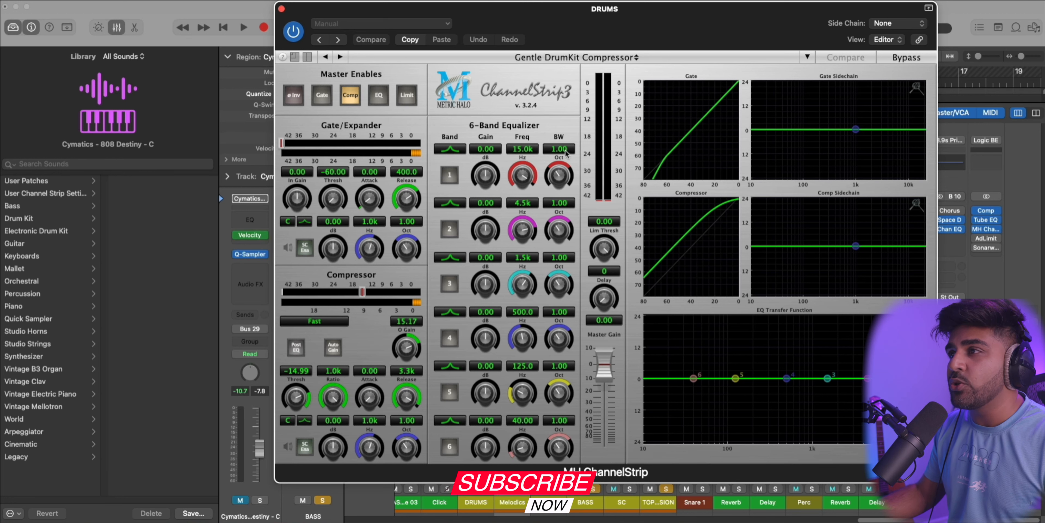
pyautogui.press('super+w')
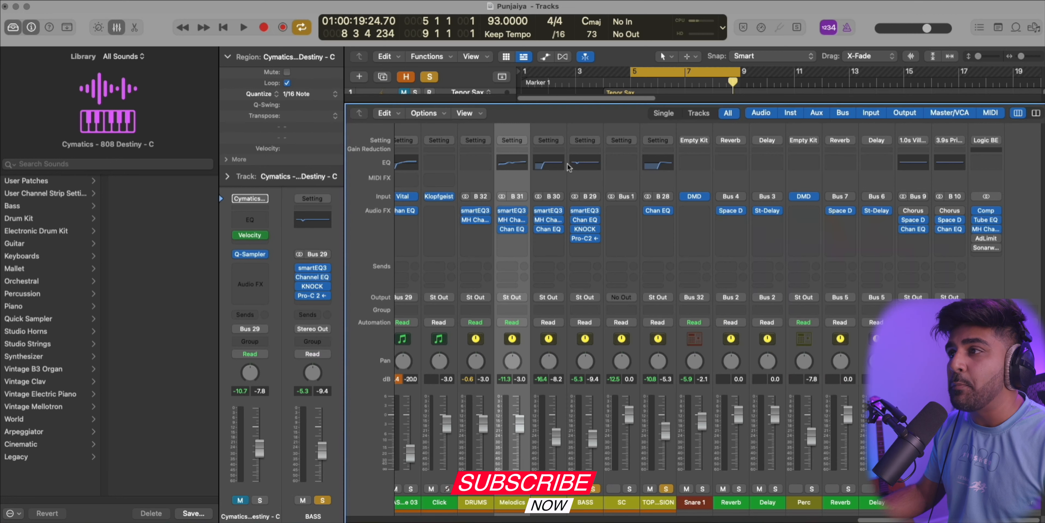
pyautogui.click(592, 493)
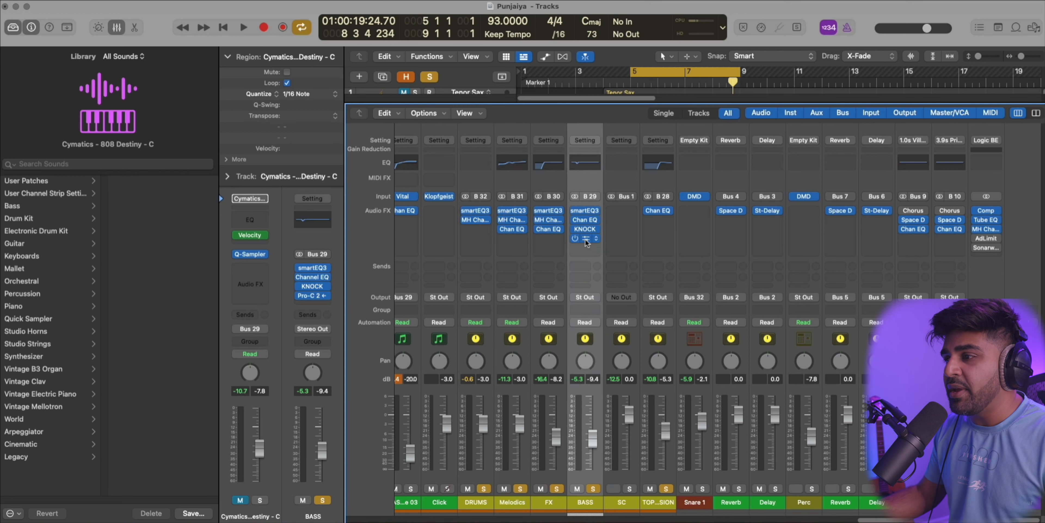
# Step: Examine the Master Comp 1 settings in the Logic BE master channel's MH ChannelStrip and close the open plug-in windows
pyautogui.hscroll(3, 788, 449)
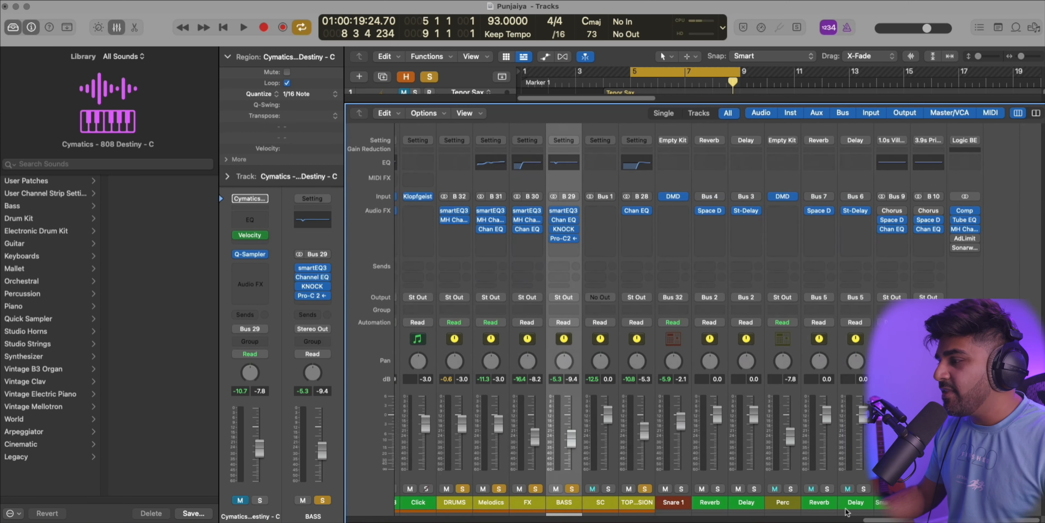
pyautogui.click(984, 458)
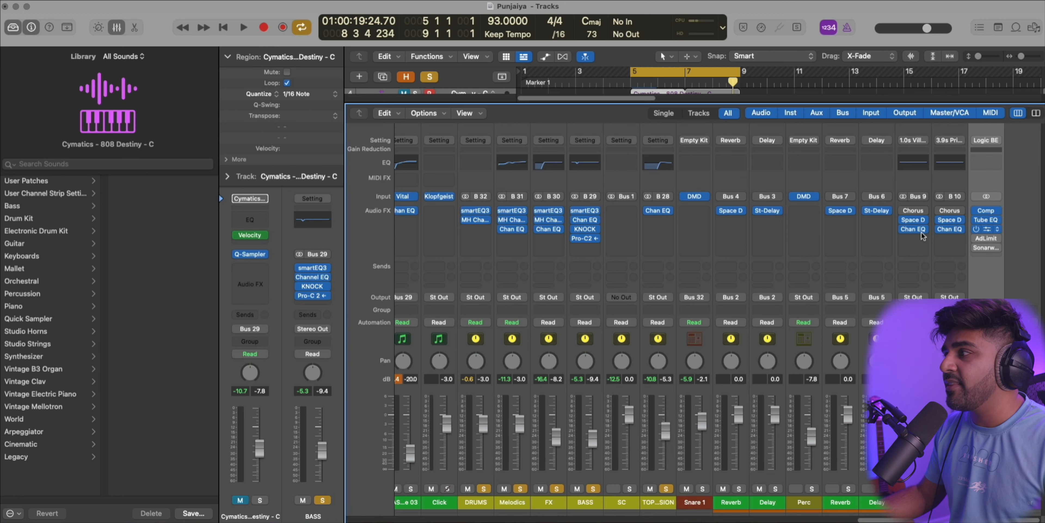
pyautogui.click(986, 229)
pyautogui.moveTo(680, 124); pyautogui.dragTo(673, 57)
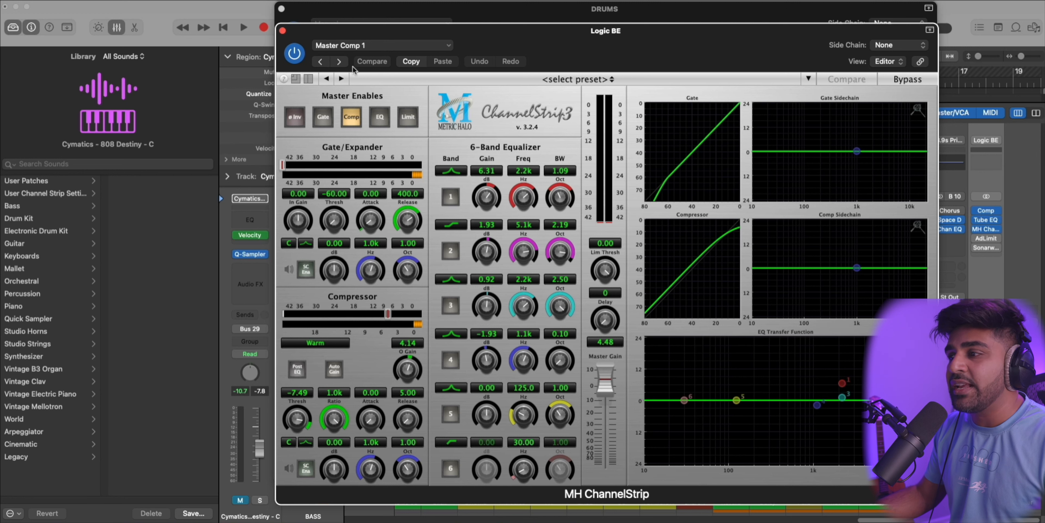
pyautogui.click(283, 30)
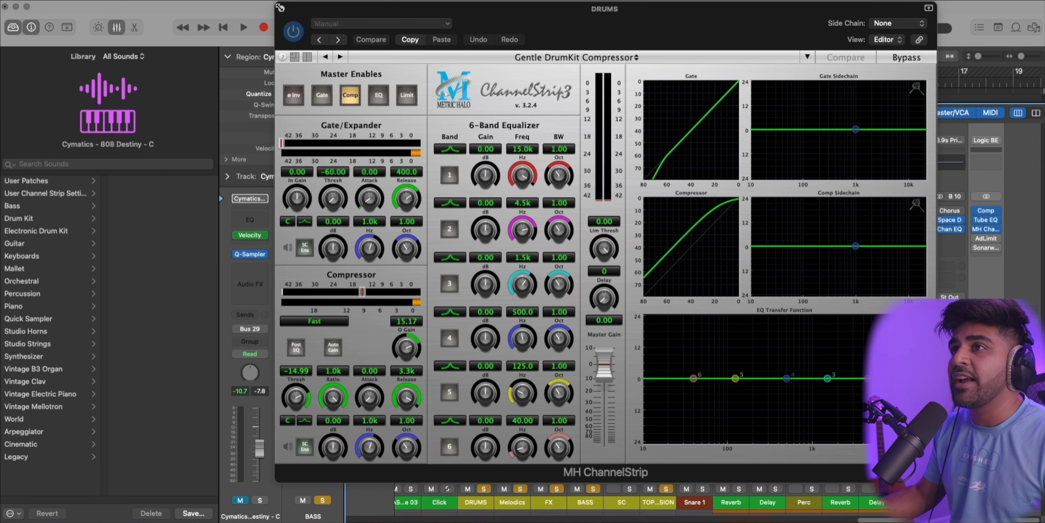
pyautogui.click(281, 9)
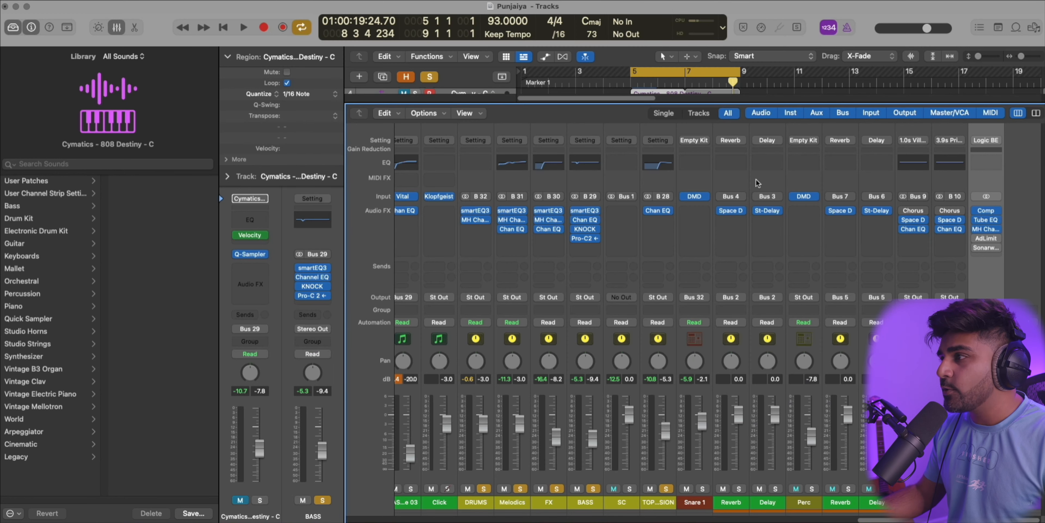
# Step: Close the mixer and turn off the cycle range over bars 5 to 9
pyautogui.press('x')
pyautogui.click(731, 429)
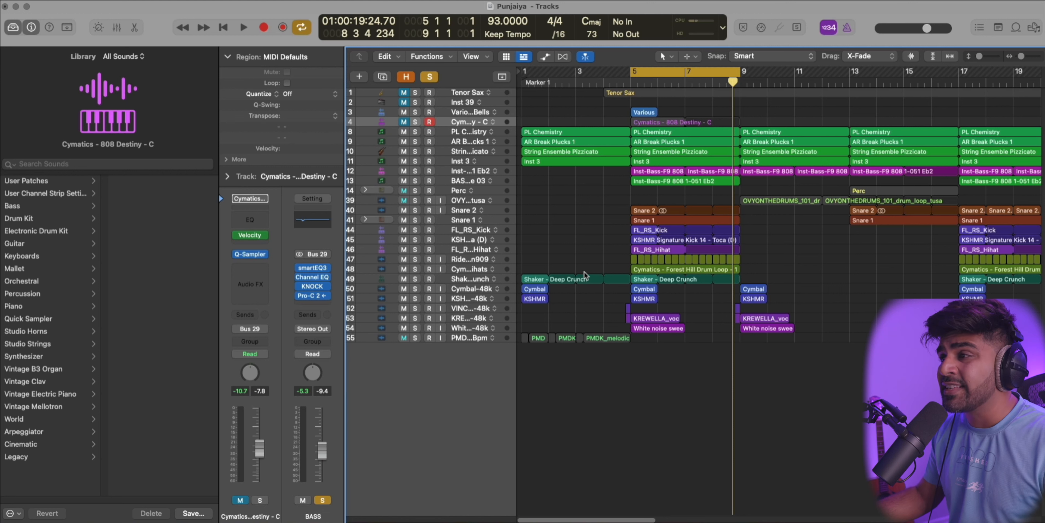
pyautogui.click(641, 71)
# Step: Play the arrangement from bar 17 and listen through to bar 25
pyautogui.hscroll(5, 783, 346)
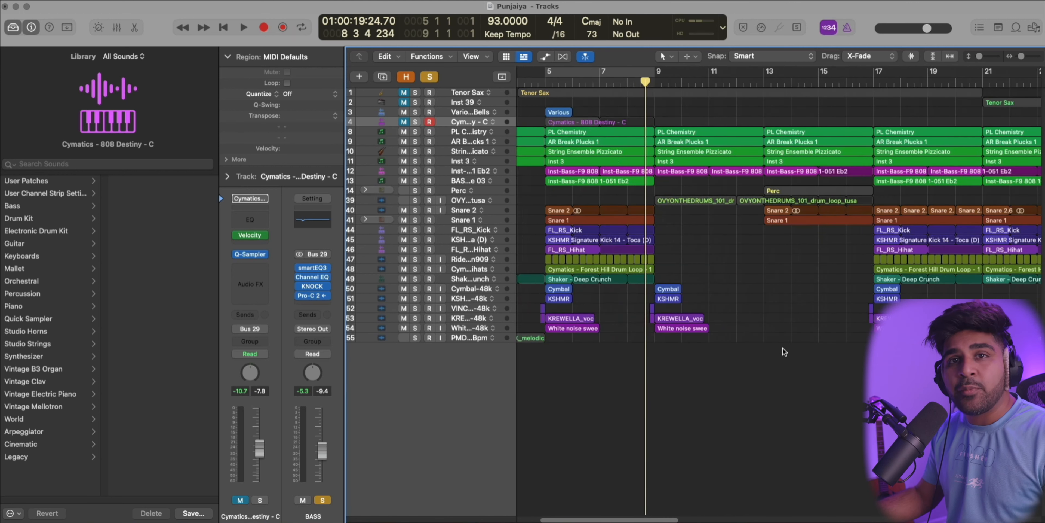
pyautogui.hscroll(5, 773, 332)
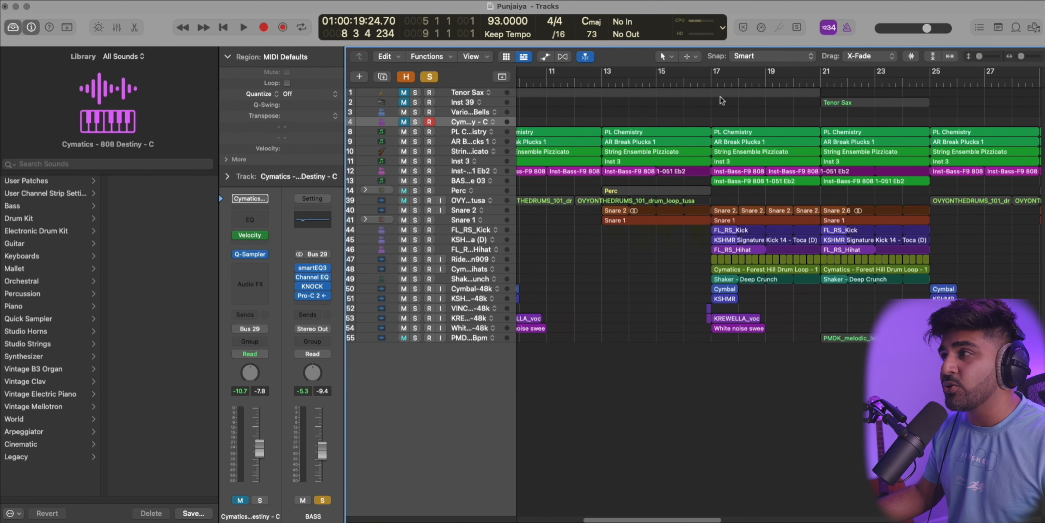
pyautogui.click(707, 83)
pyautogui.press('space')
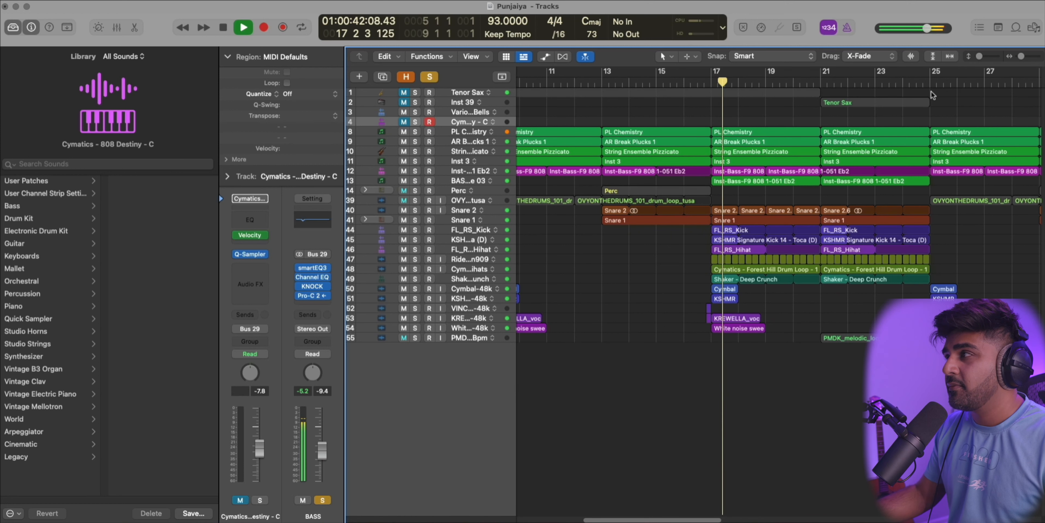
pyautogui.moveTo(980, 57); pyautogui.dragTo(1019, 57)
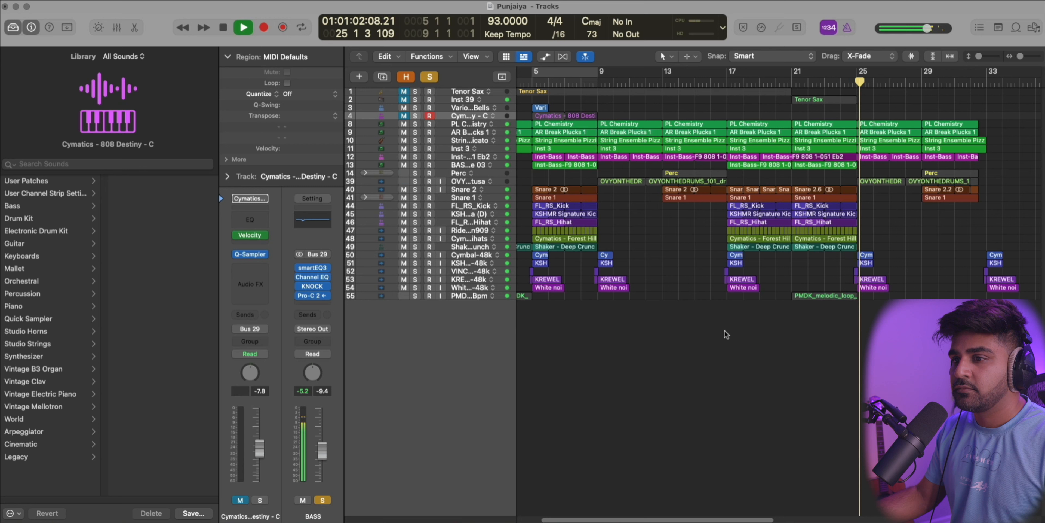
pyautogui.press('x')
pyautogui.press('x')
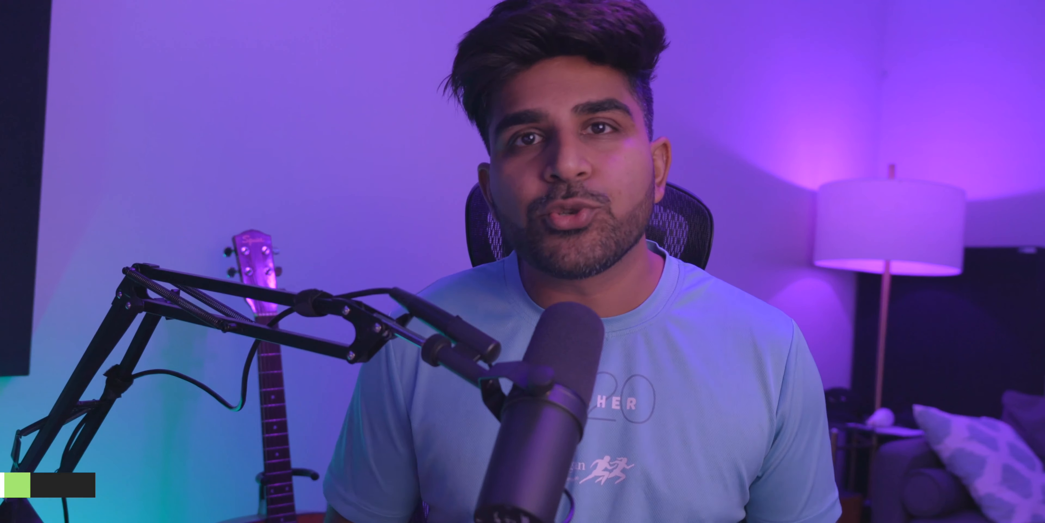